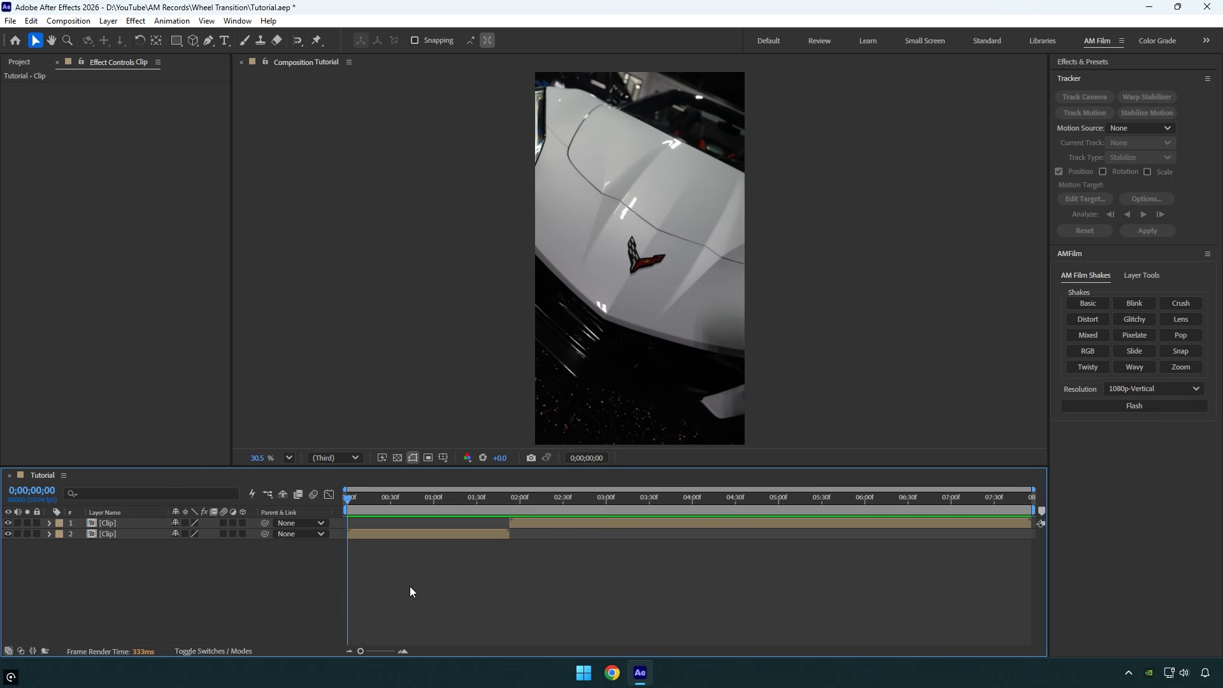
# Move the upper clip so it starts at 0;00;00;53, 60 frames before the lower clip ends.
pyautogui.moveTo(354, 498); pyautogui.dragTo(510, 497)
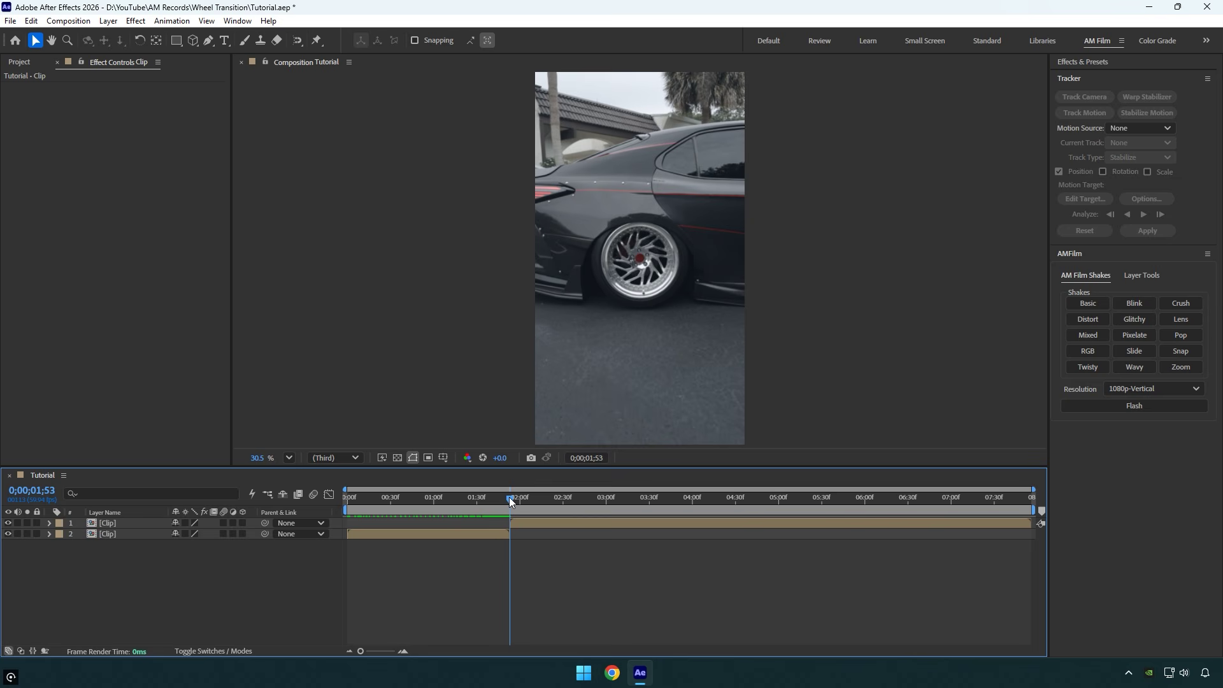
pyautogui.hotkey('shift', 'pageup')
pyautogui.hotkey('shift', 'pageup')
pyautogui.hotkey('shift', 'pageup')
pyautogui.hotkey('shift', 'pageup')
pyautogui.hotkey('shift', 'pageup')
pyautogui.hotkey('shift', 'pageup')
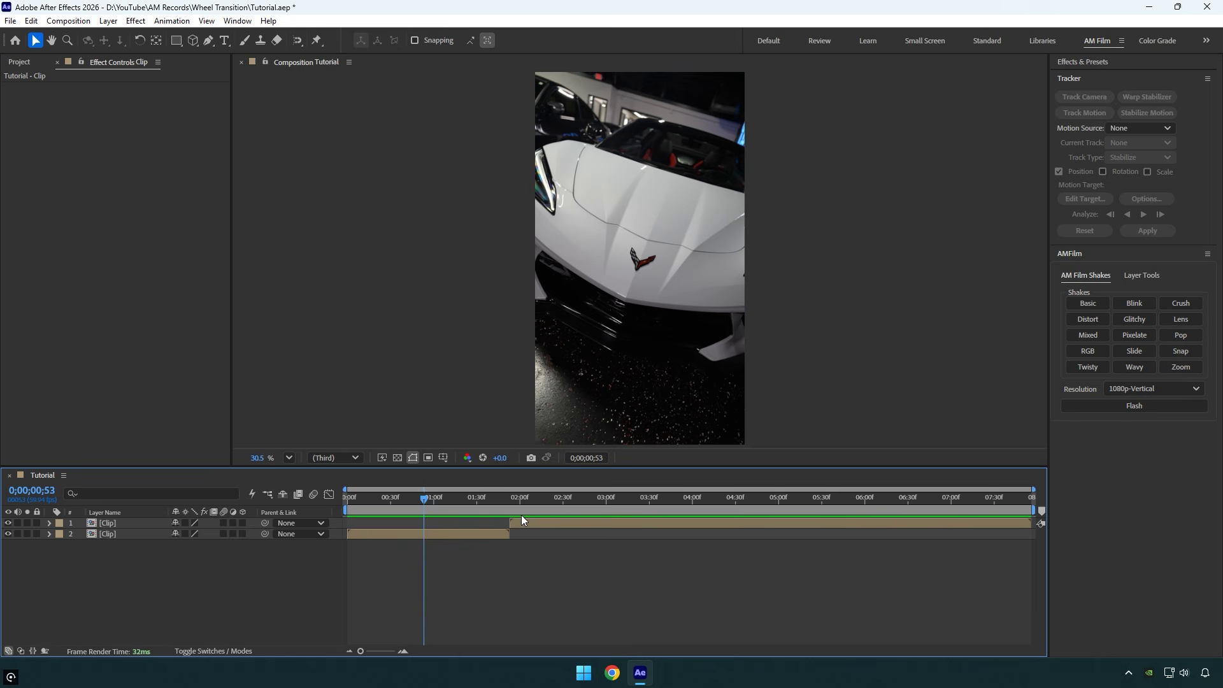
pyautogui.click(519, 523)
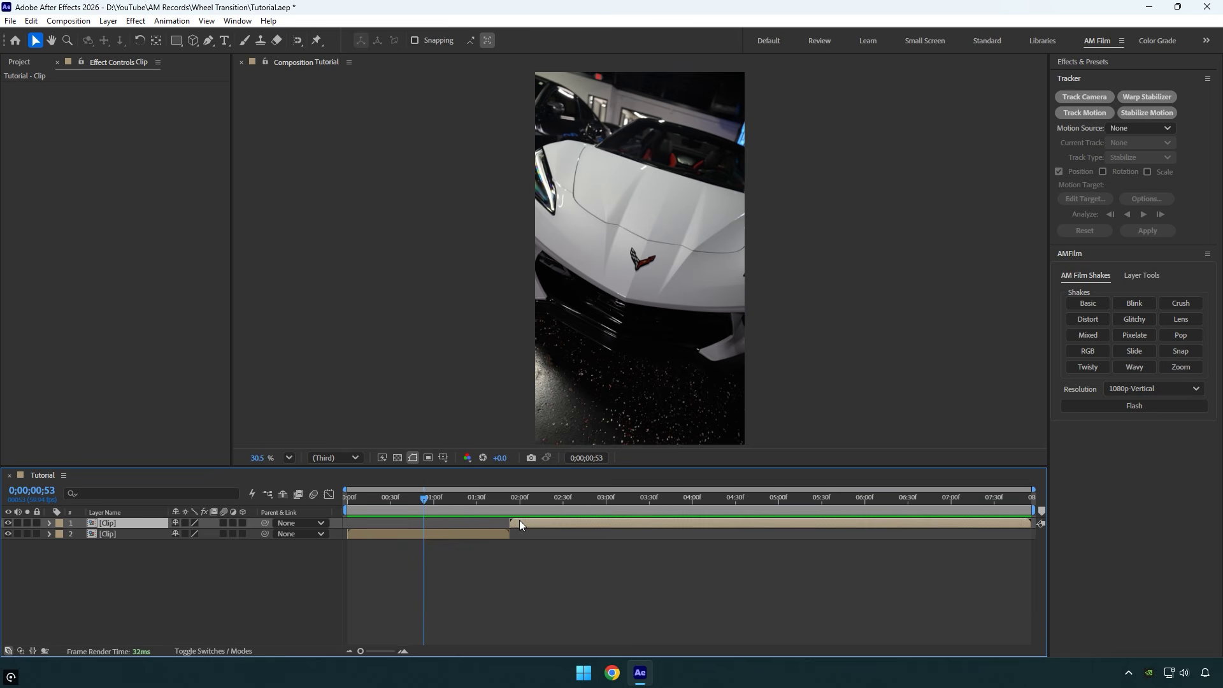
pyautogui.press('[')
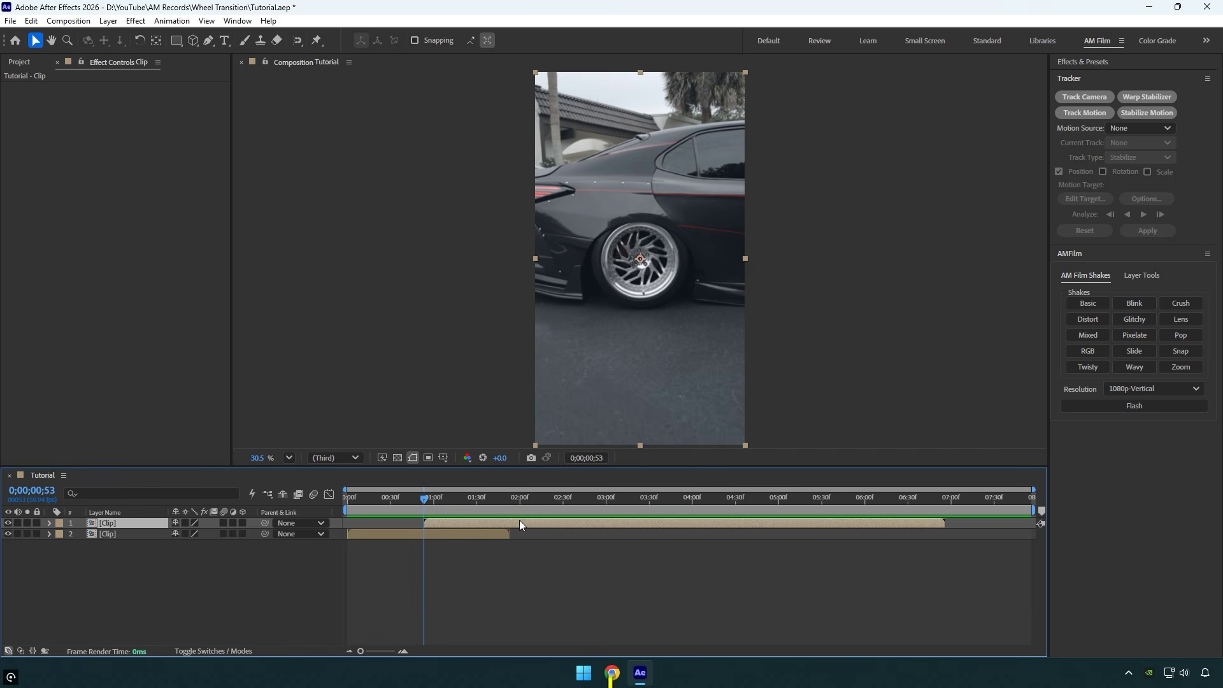
# Split the upper clip at 0;00;01;53, where the lower clip ends.
pyautogui.moveTo(450, 499); pyautogui.dragTo(509, 499)
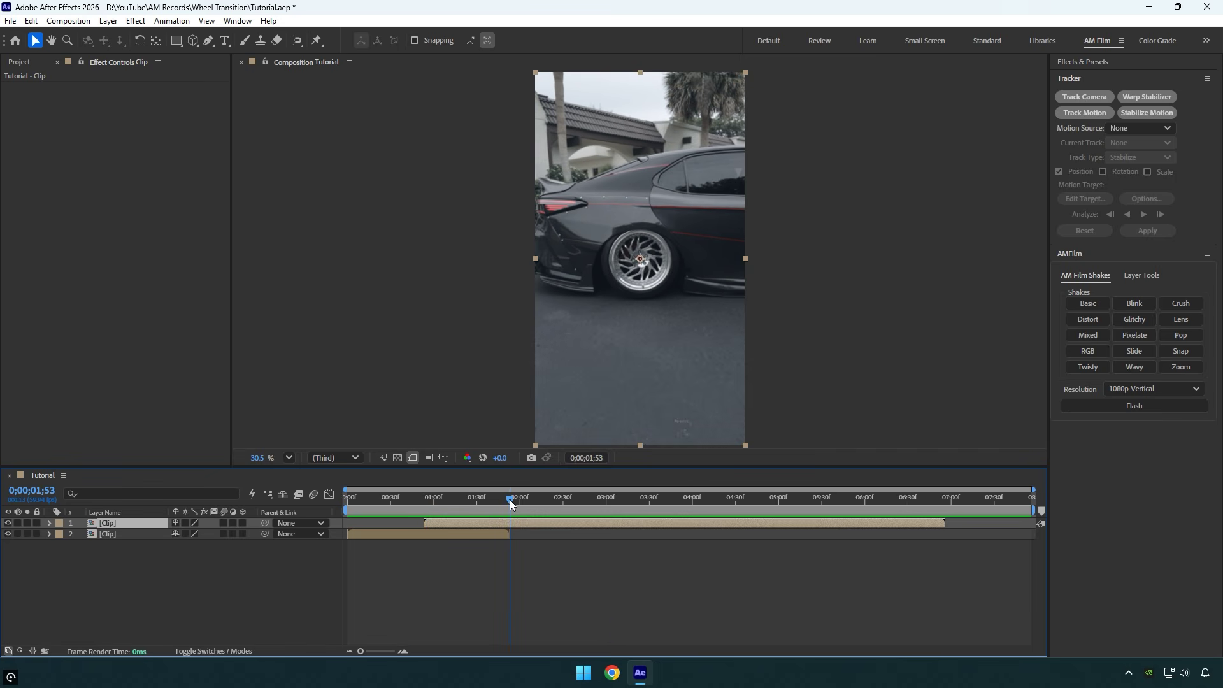
pyautogui.hotkey('ctrl', 'shift', 'd')
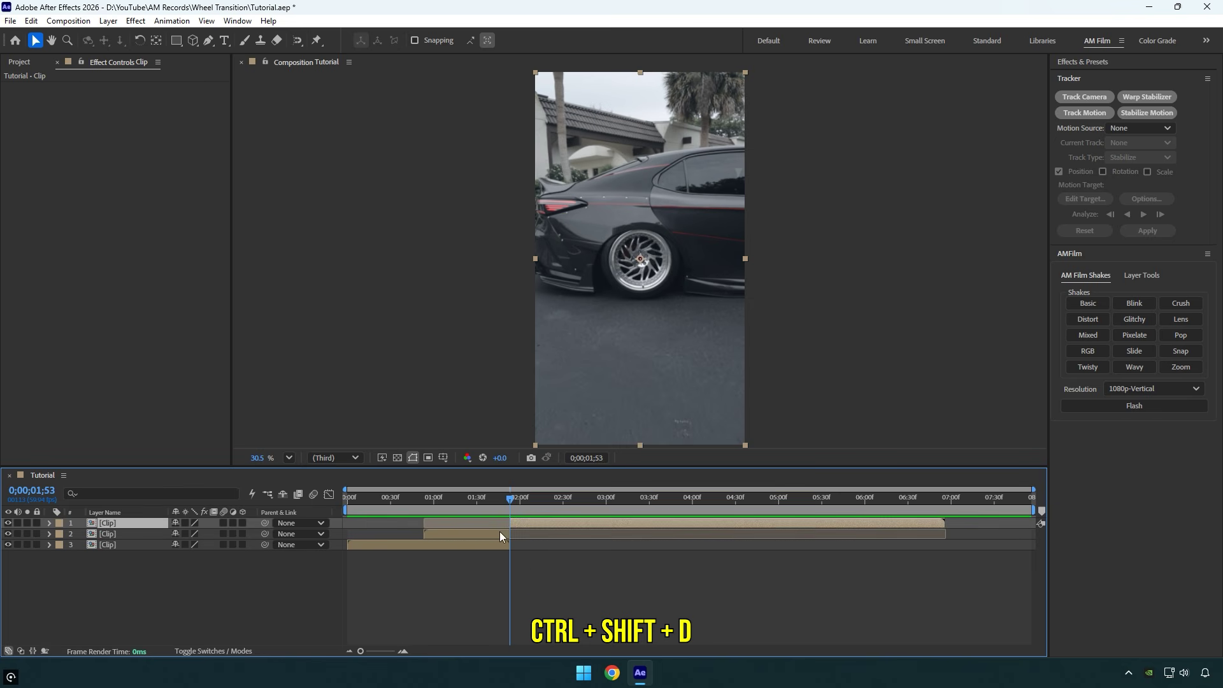
pyautogui.moveTo(453, 499)
pyautogui.mouseDown()
pyautogui.moveTo(471, 503)
pyautogui.moveTo(460, 502)
pyautogui.mouseUp()
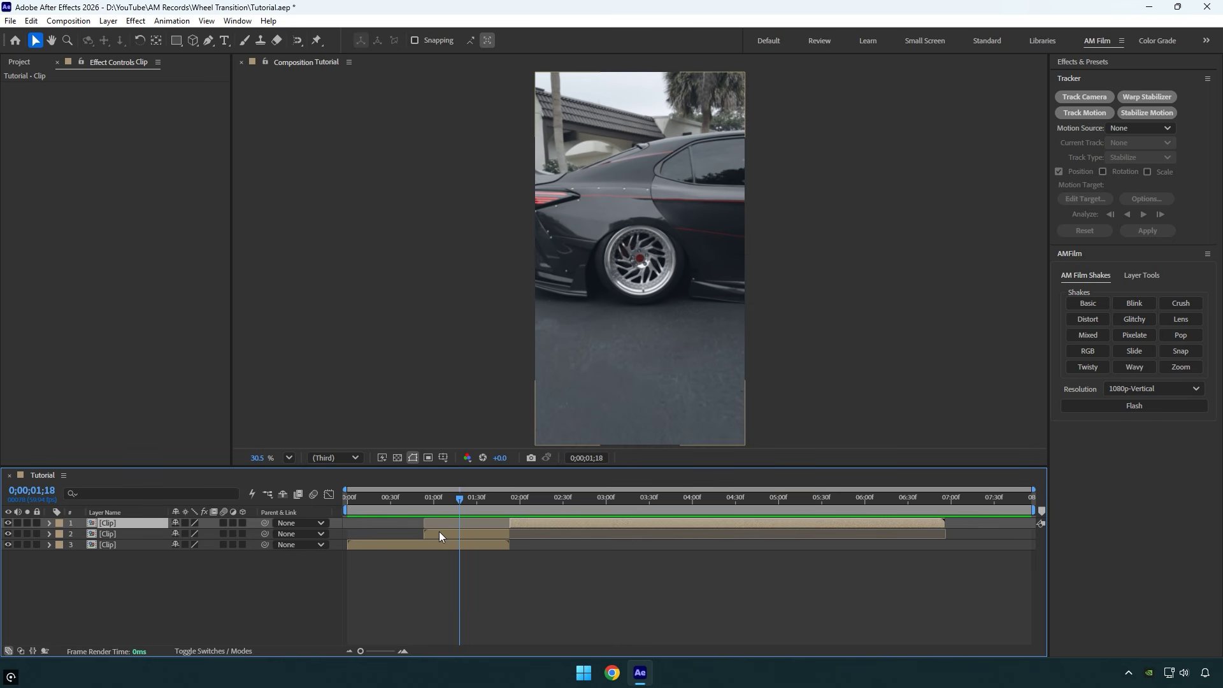
# Apply the Mocha AE effect to the first part of the split clip at its in point and launch Mocha.
pyautogui.click(441, 534)
pyautogui.press('i')
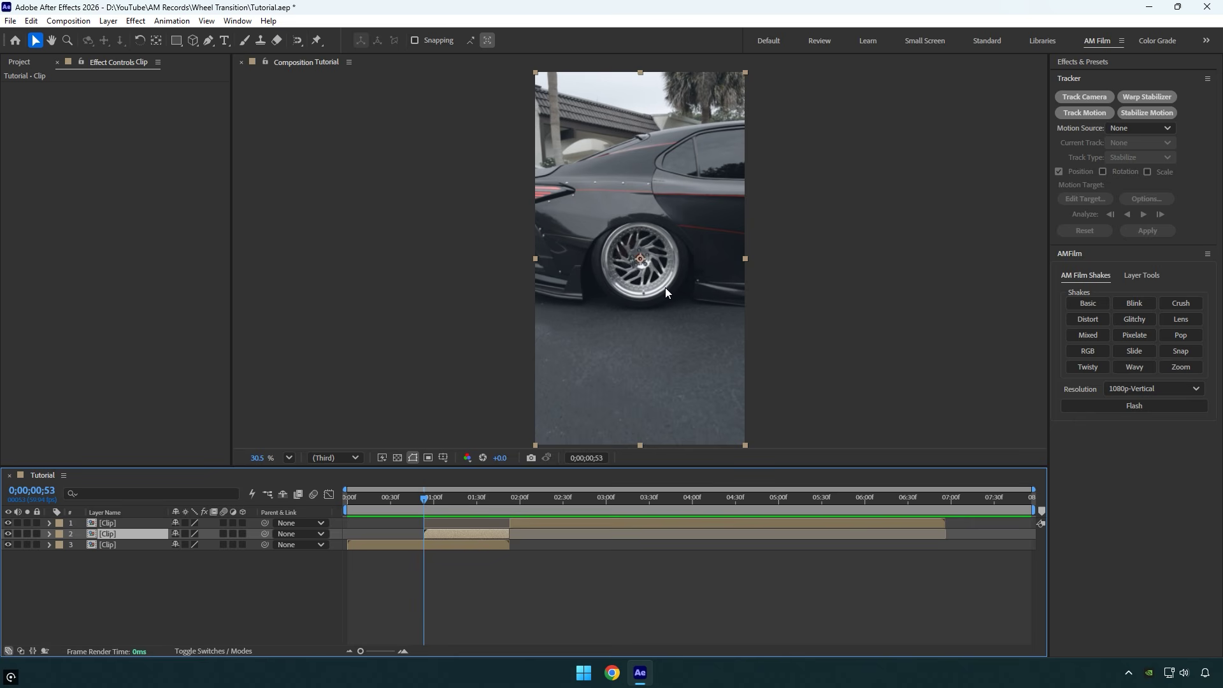
pyautogui.hotkey('ctrl', 'space')
pyautogui.write('mocha')
pyautogui.press('Return')
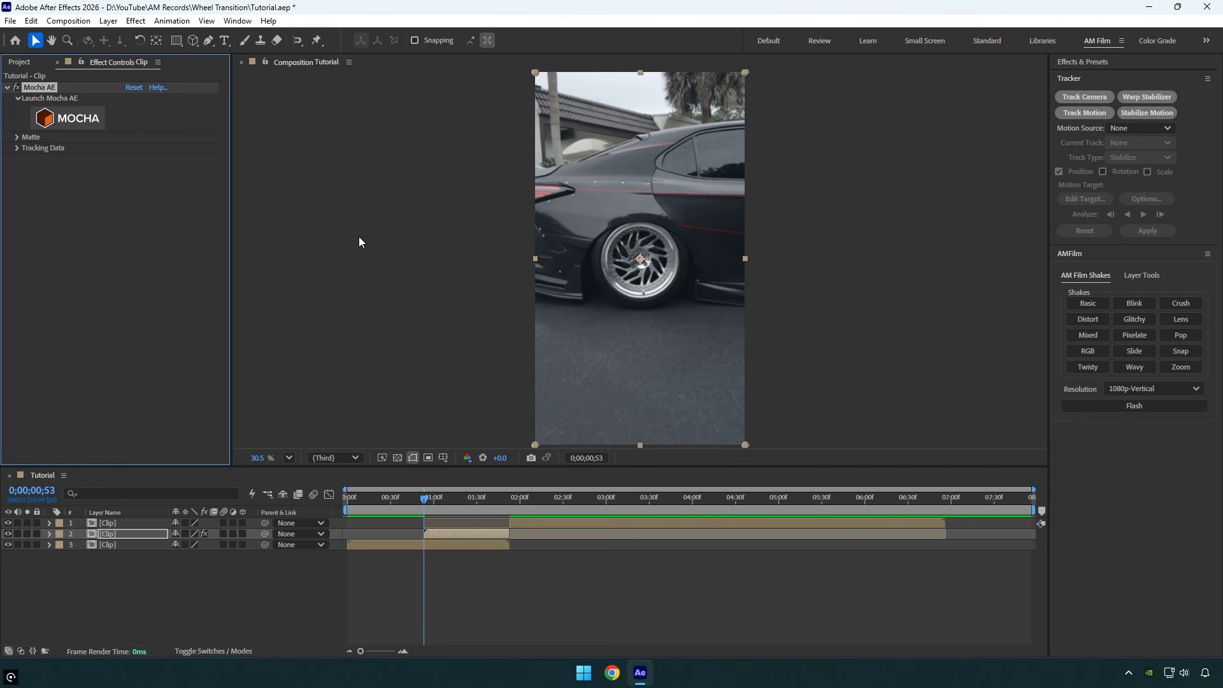
pyautogui.click(74, 123)
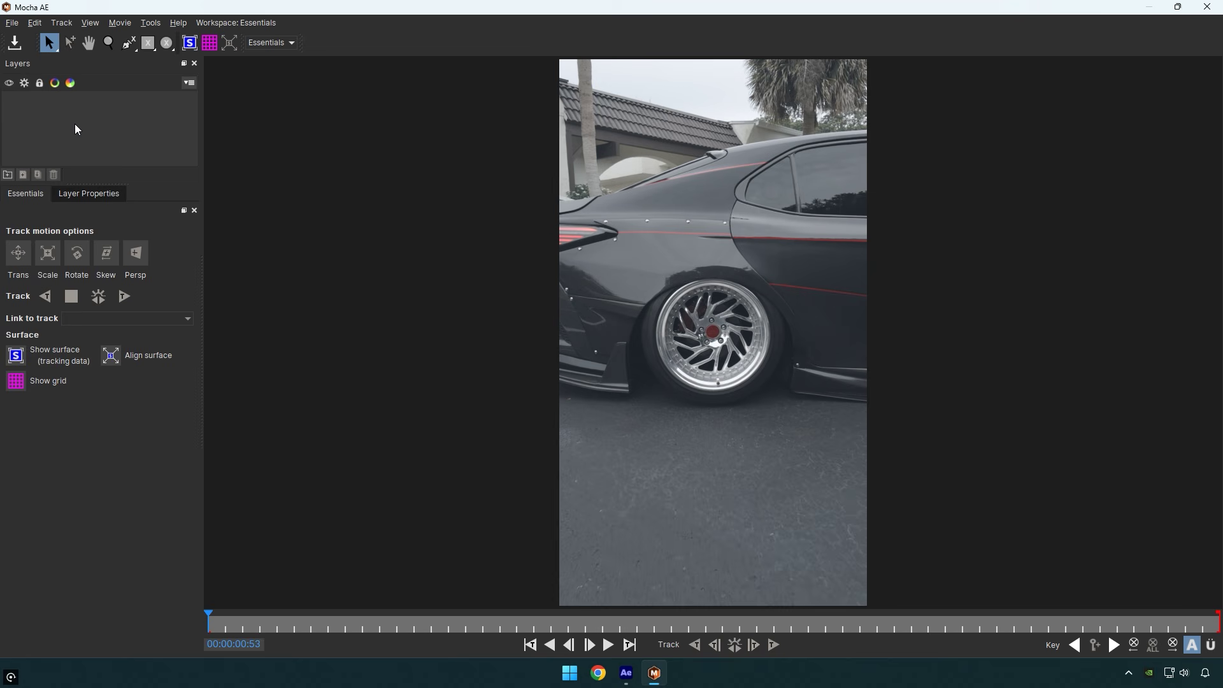
# Draw a circular spline around the car's wheel rim and enlarge it to enclose the whole rim.
pyautogui.click(167, 42)
pyautogui.moveTo(675, 293); pyautogui.dragTo(752, 370)
pyautogui.scroll(3, 730, 327)
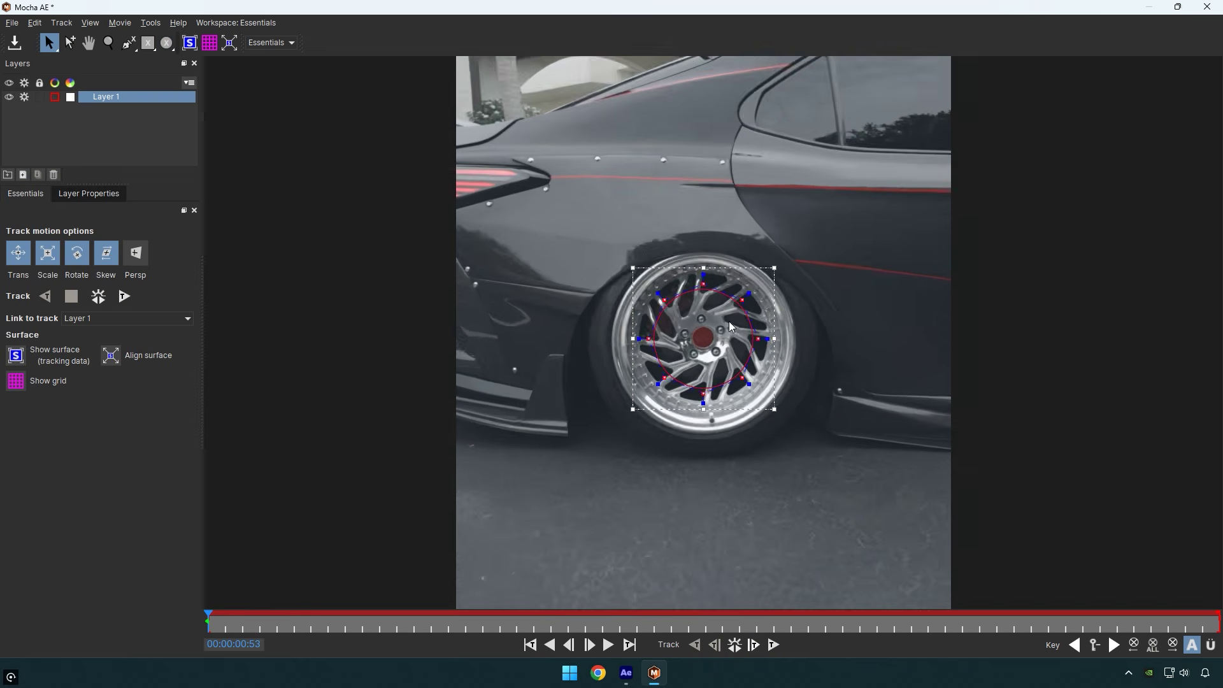
pyautogui.scroll(2, 731, 327)
pyautogui.moveTo(787, 462); pyautogui.dragTo(852, 521)
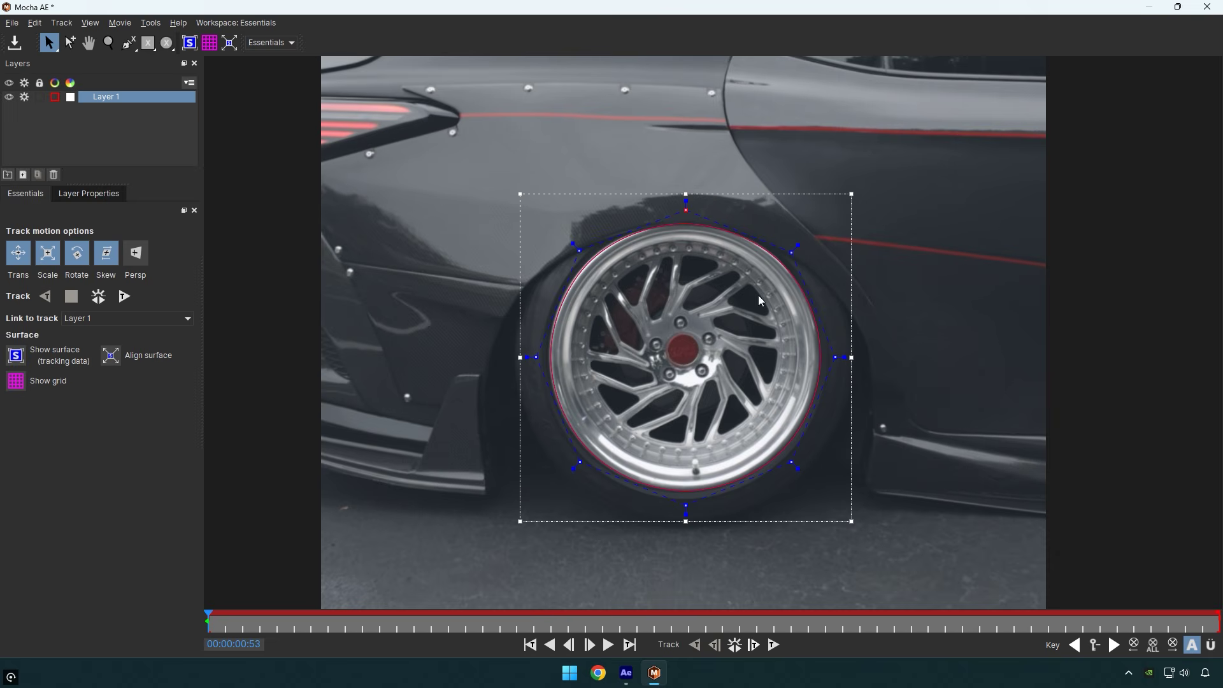
# Track the wheel shape forward to the clip's end with perspective included, and close Mocha with the track saved.
pyautogui.scroll(-5, 758, 295)
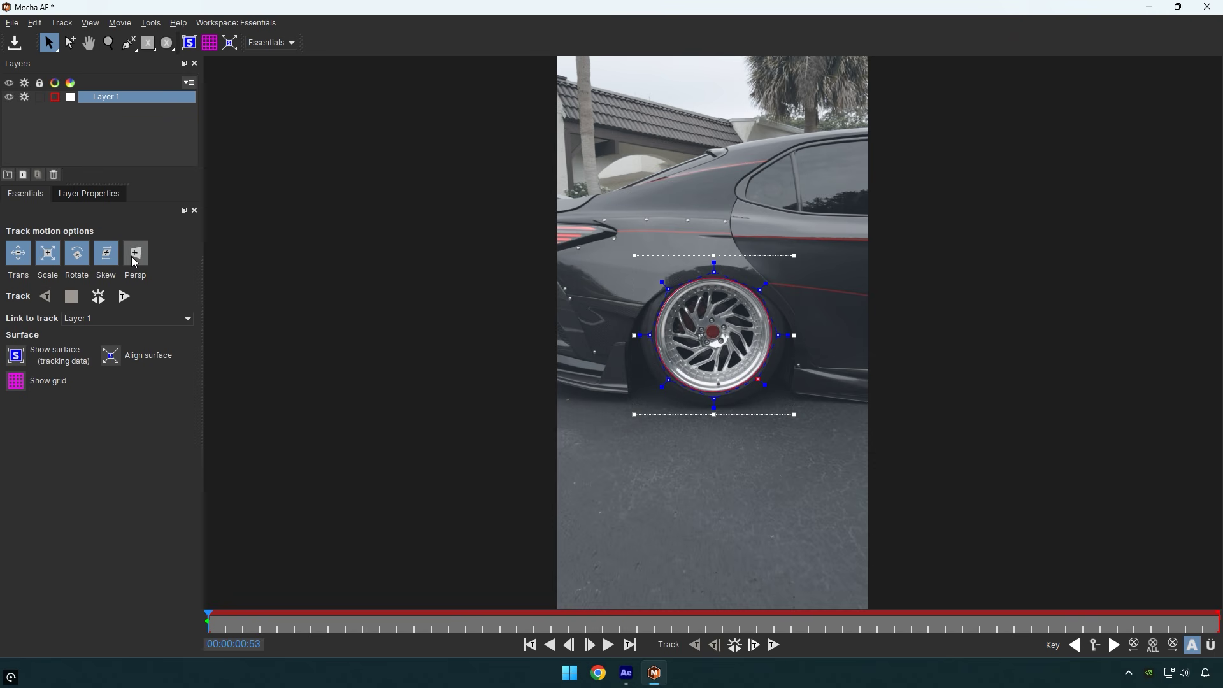
pyautogui.click(125, 296)
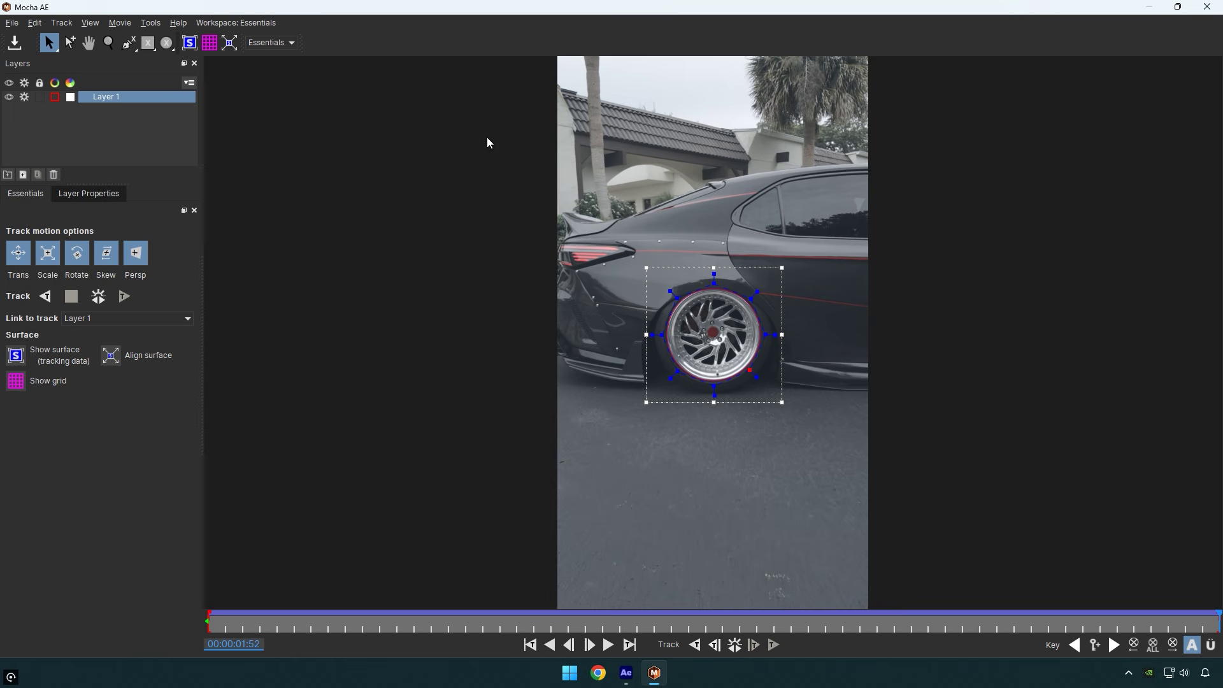
pyautogui.click(1208, 7)
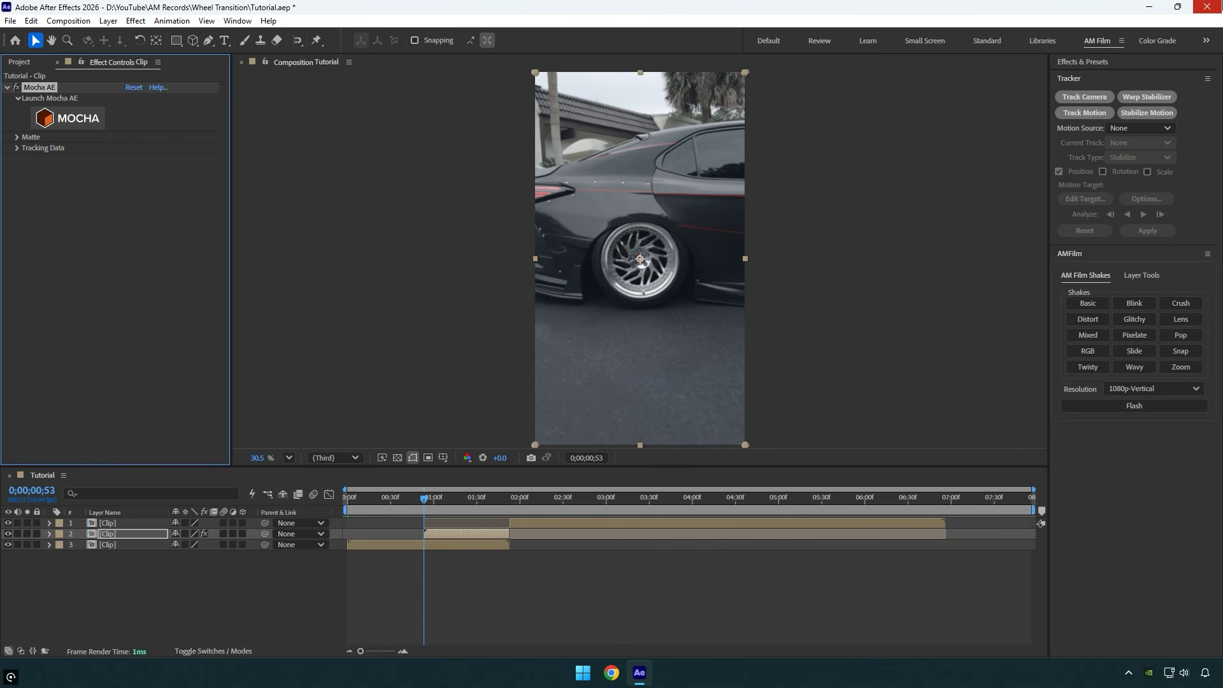
# Create AE masks on the layer from the Mocha wheel shape.
pyautogui.click(17, 137)
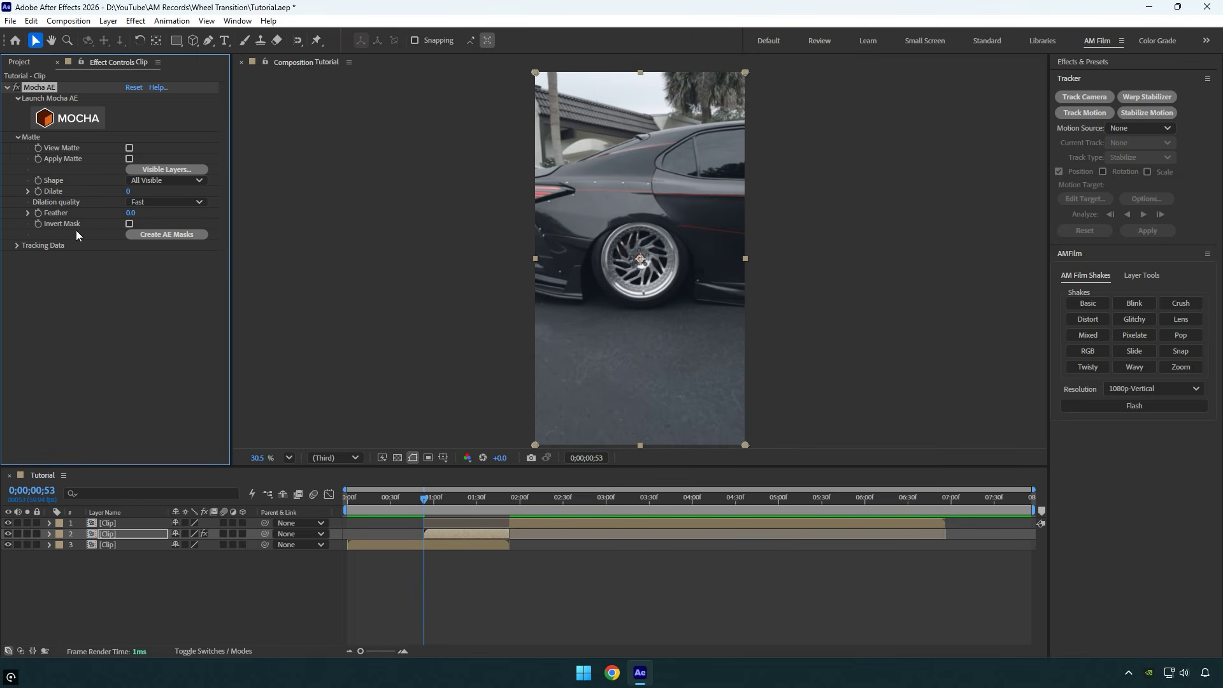
pyautogui.click(166, 233)
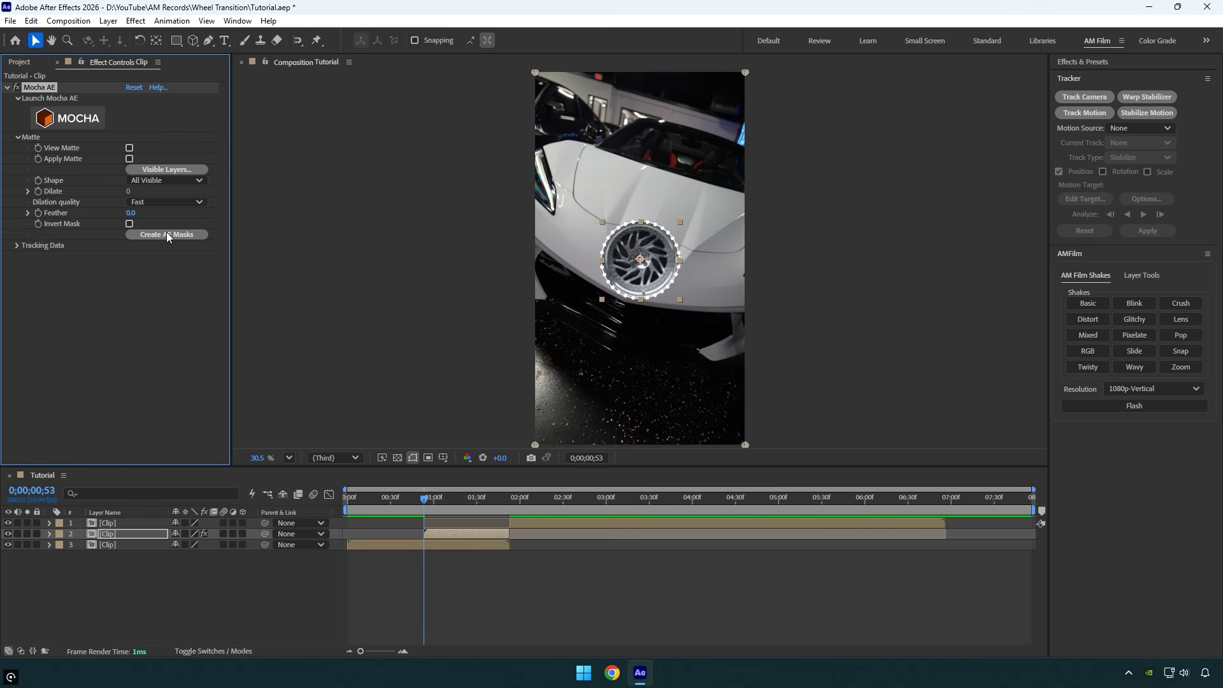
# Add Scale and Rotation keyframes to the masked wheel layer at 0;00;01;53.
pyautogui.moveTo(424, 499); pyautogui.dragTo(511, 499)
pyautogui.press('r')
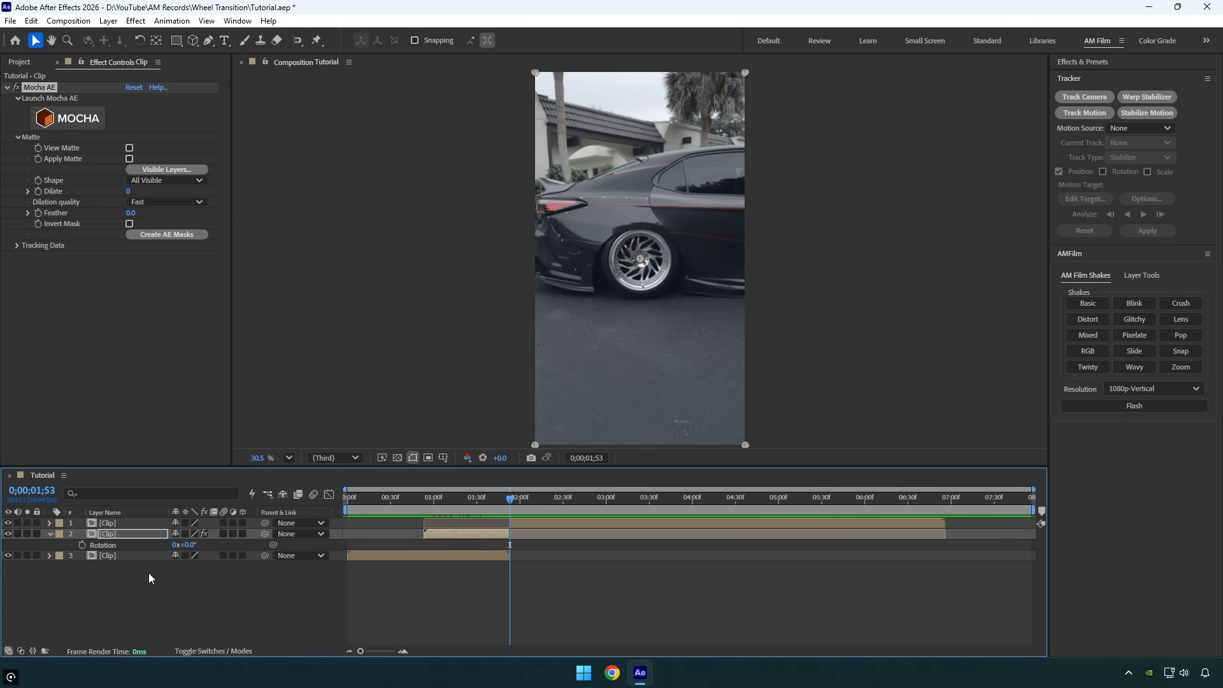
pyautogui.hotkey('shift', 's')
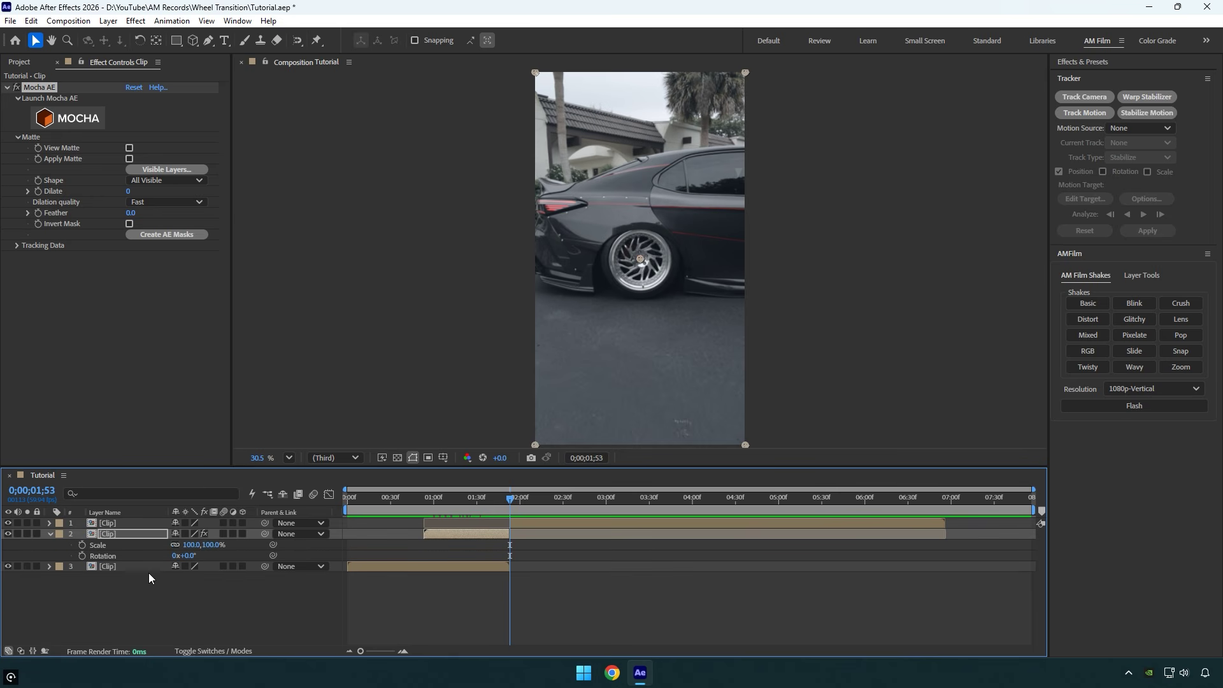
pyautogui.click(82, 546)
pyautogui.click(82, 556)
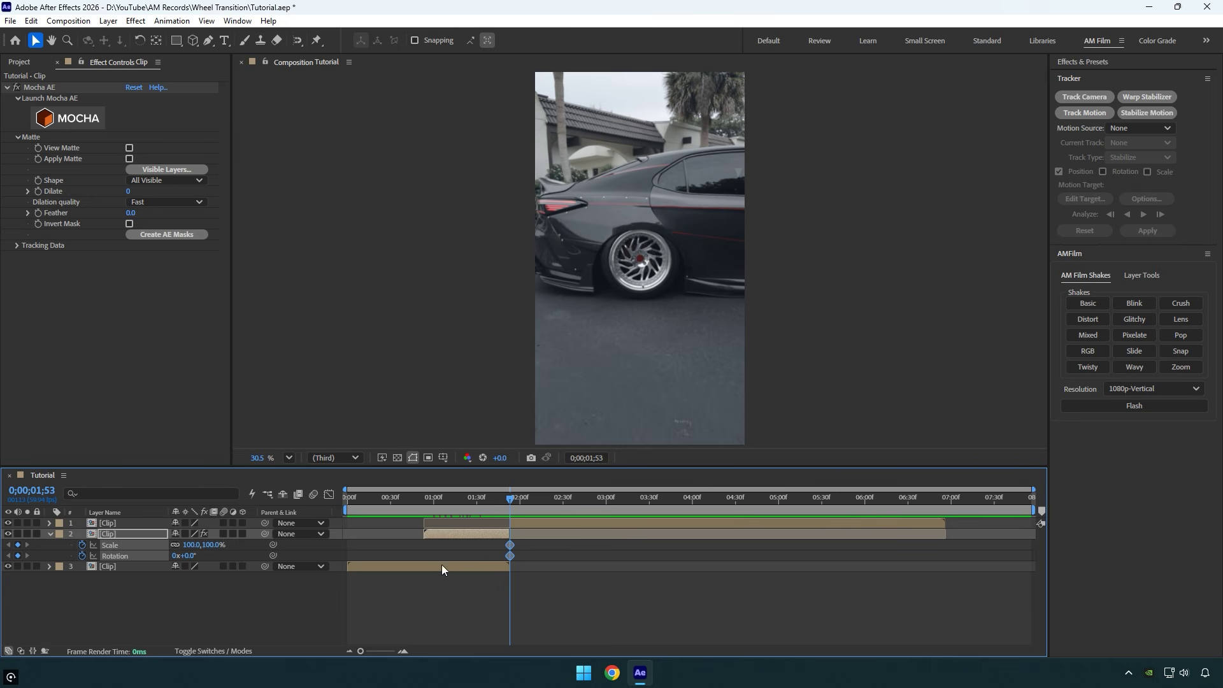
# At the wheel layer's in point, set Scale to 0% and Rotation to -100°.
pyautogui.press('i')
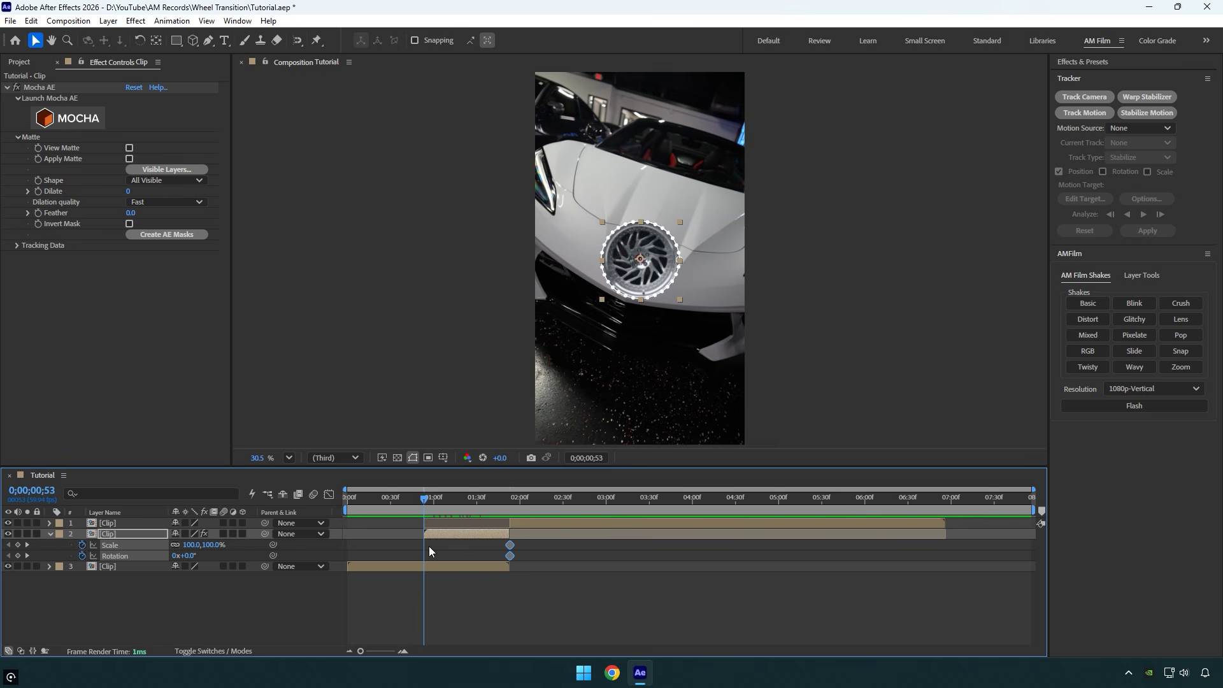
pyautogui.click(212, 597)
pyautogui.click(192, 545)
pyautogui.write('0')
pyautogui.press('Return')
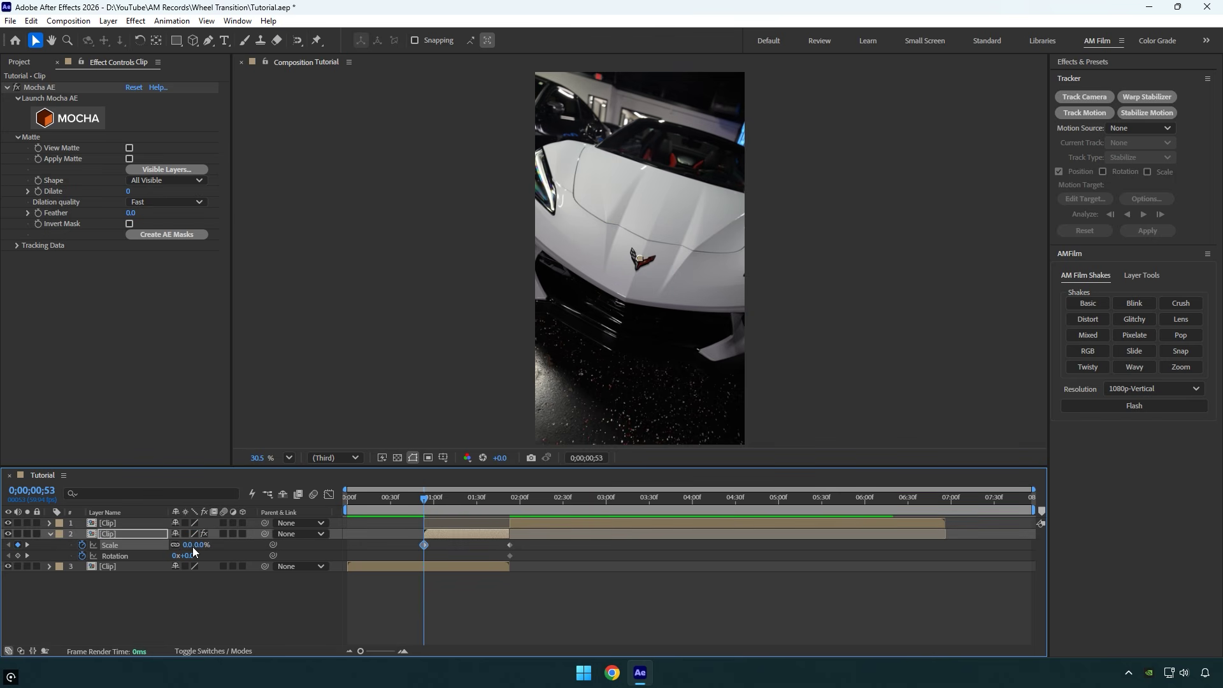
pyautogui.click(191, 555)
pyautogui.write('-1')
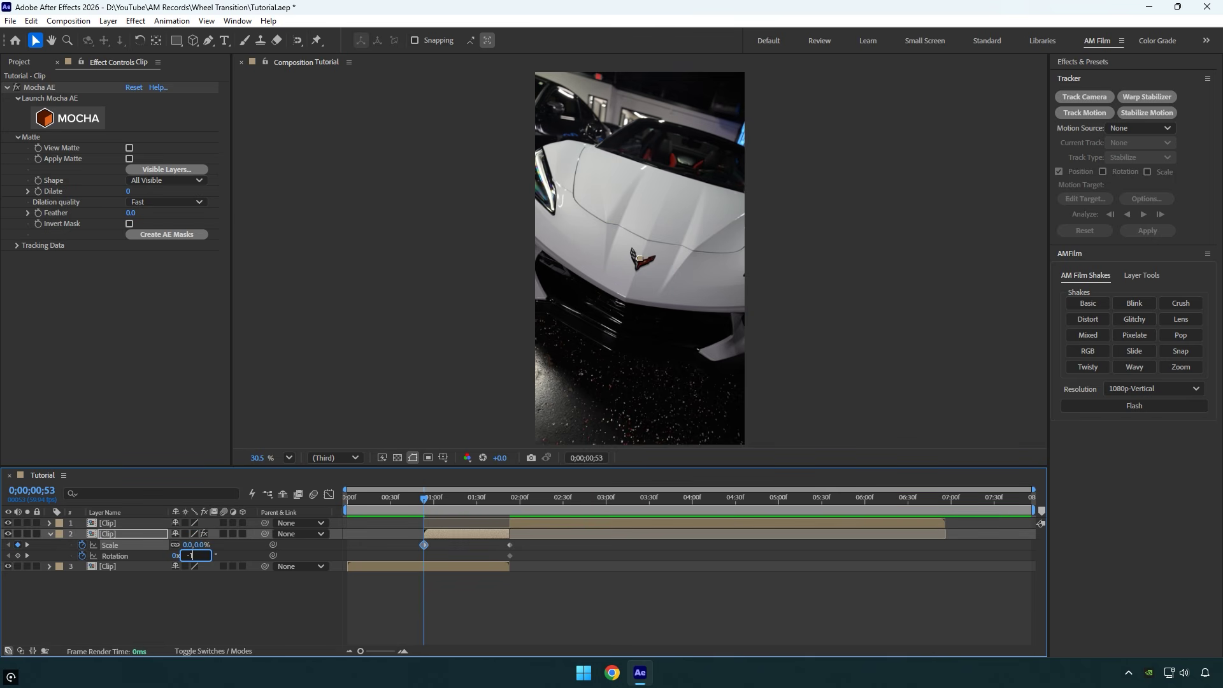
pyautogui.write('80')
pyautogui.press('Return')
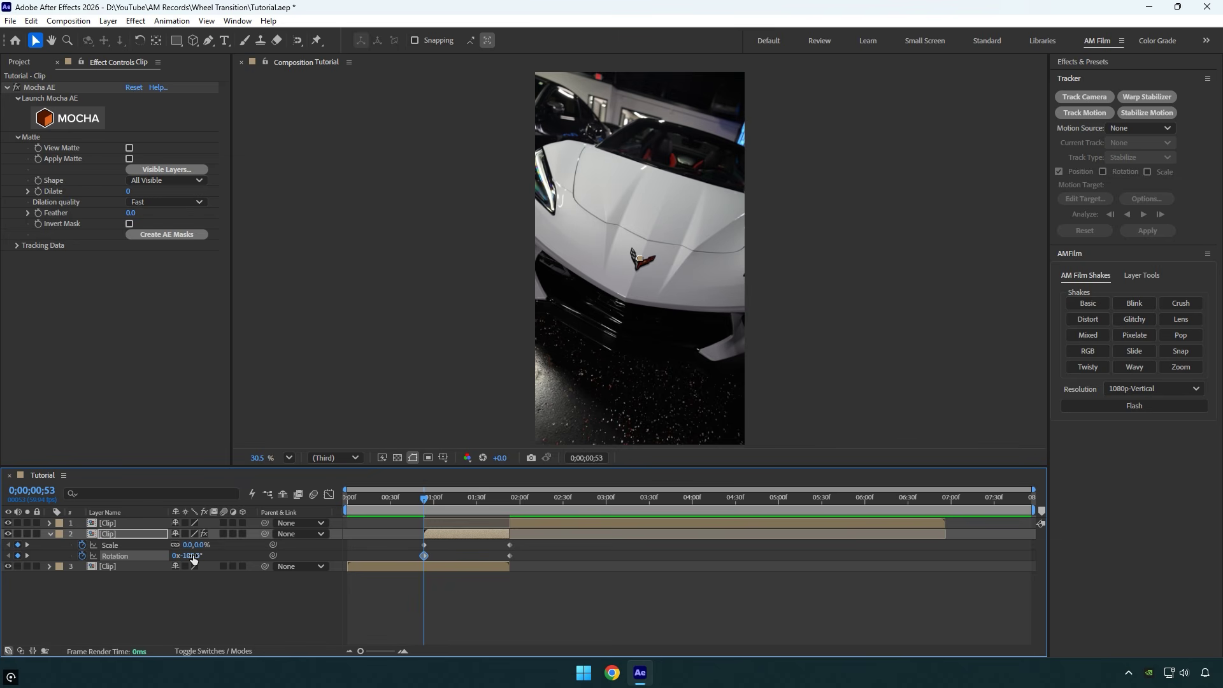
# Preview the wheel animation and apply Easy Ease to all its Scale and Rotation keyframes.
pyautogui.moveTo(425, 499)
pyautogui.mouseDown()
pyautogui.moveTo(409, 503)
pyautogui.moveTo(436, 507)
pyautogui.mouseUp()
pyautogui.press('space')
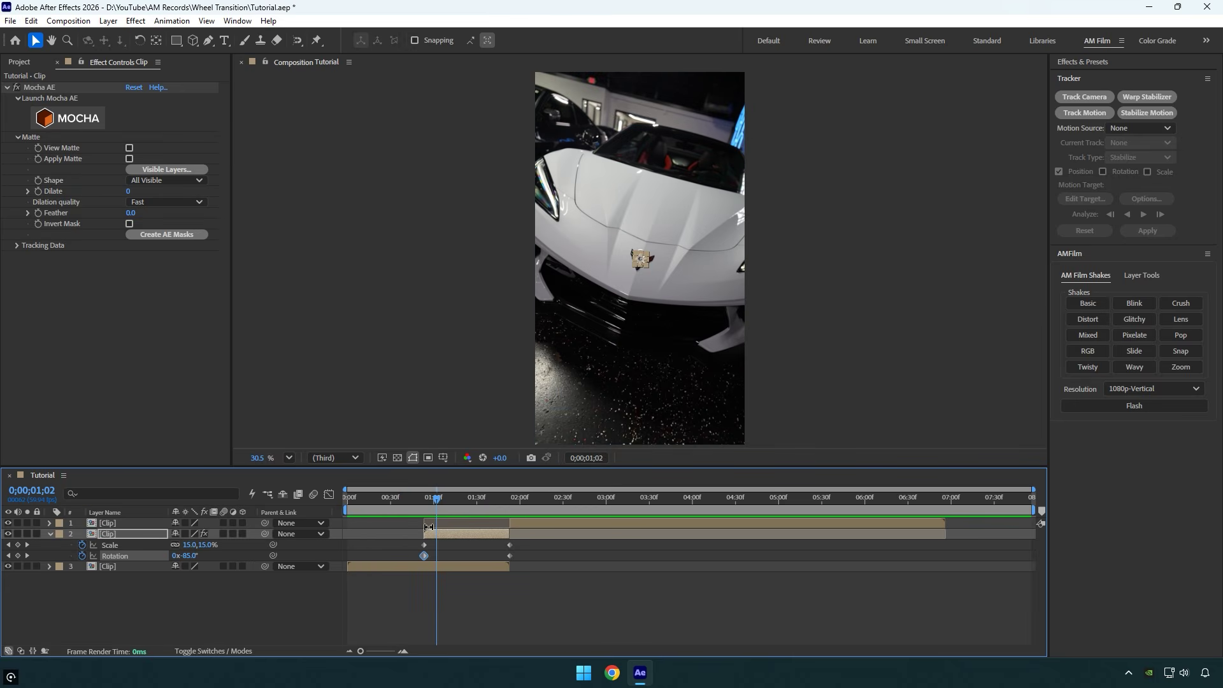
pyautogui.moveTo(535, 543); pyautogui.dragTo(402, 578)
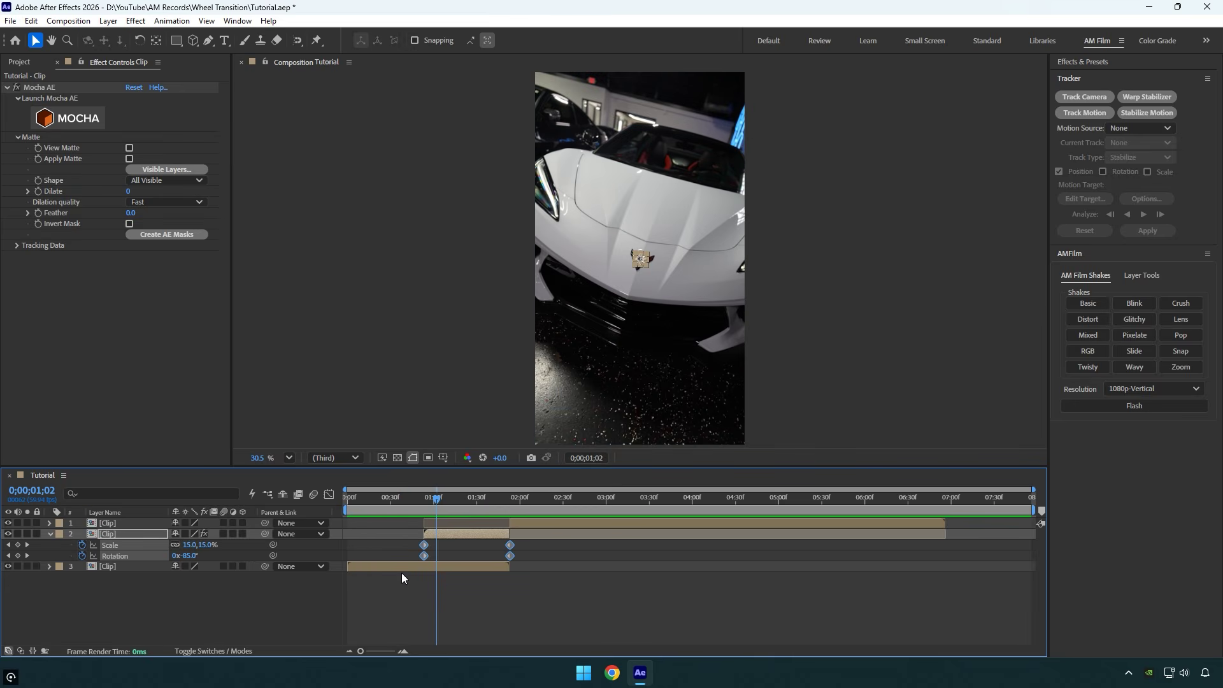
pyautogui.press('F9')
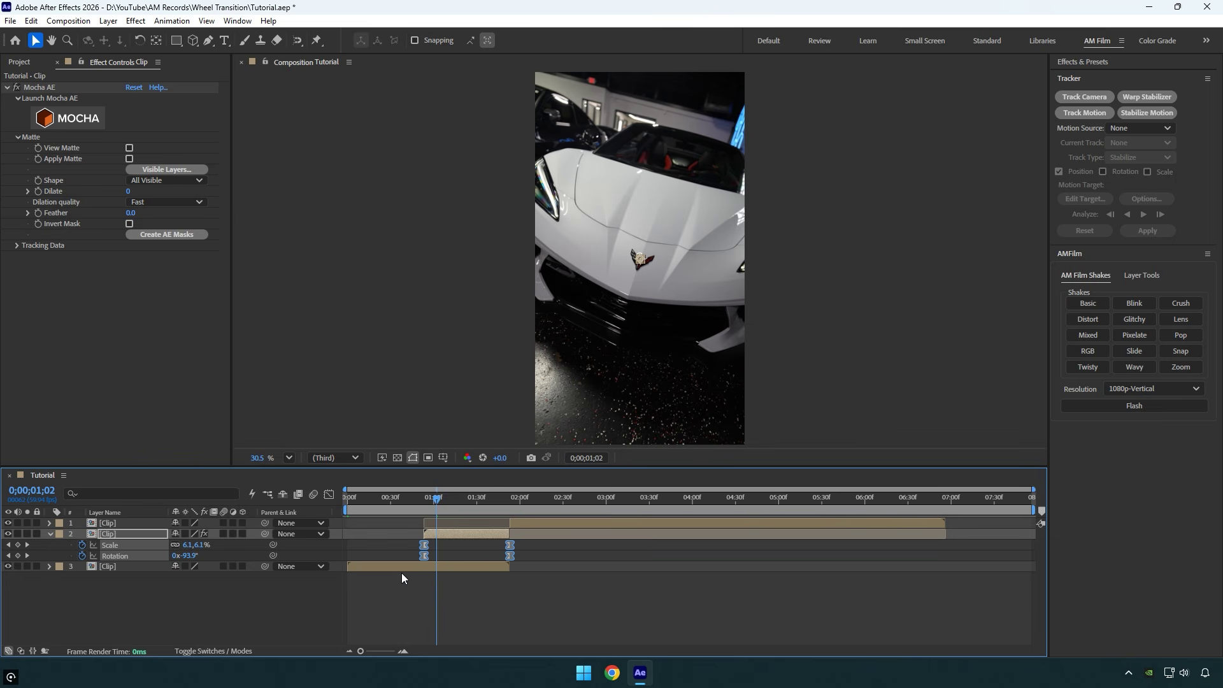
# Reshape the Scale and Rotation speed graph so it peaks near the first keyframe and eases out slowly, and preview the motion.
pyautogui.click(328, 495)
pyautogui.rightClick(382, 550)
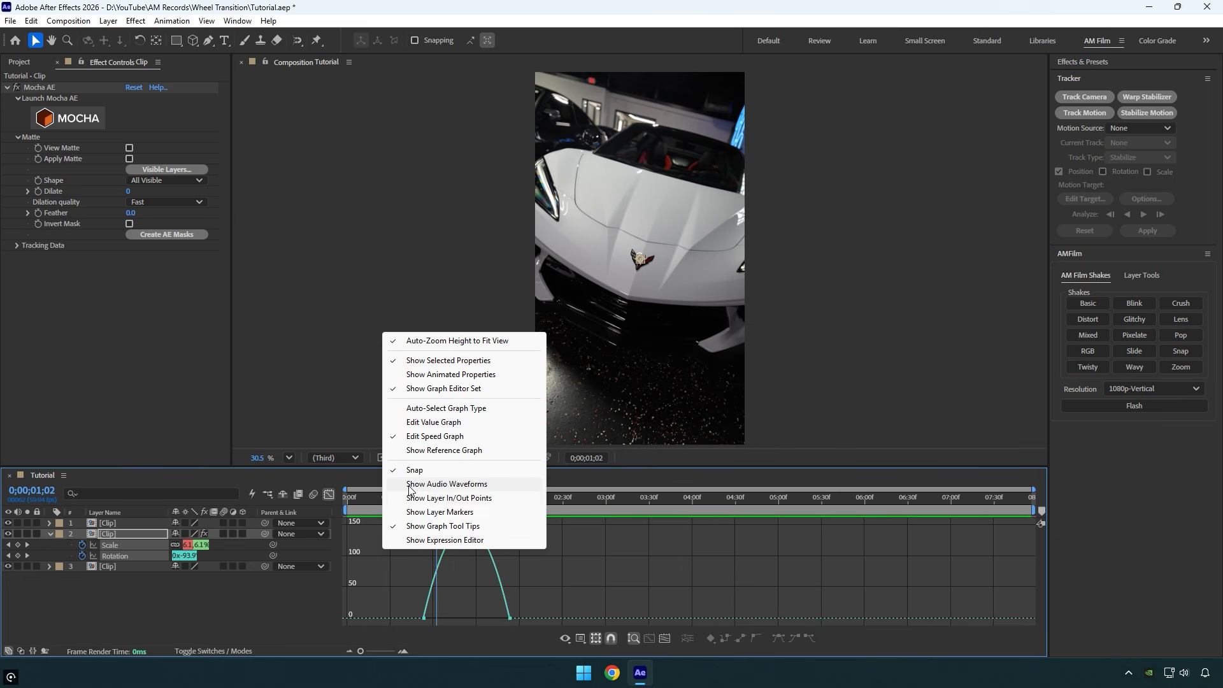
pyautogui.click(422, 442)
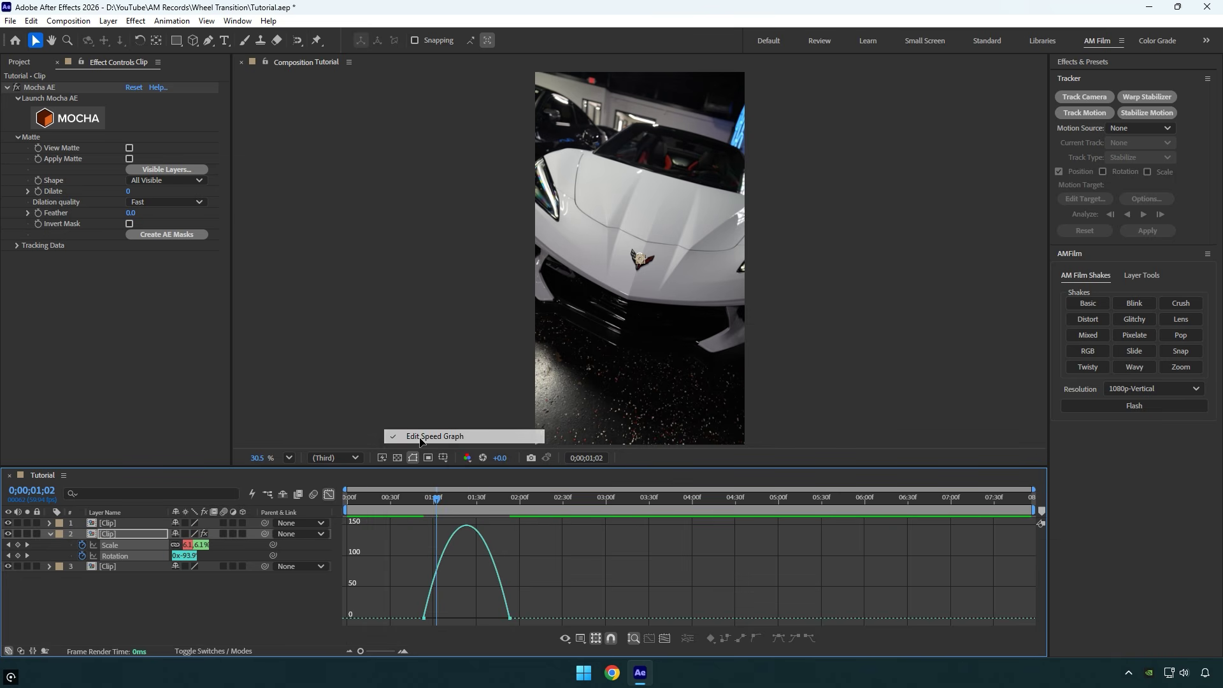
pyautogui.click(510, 616)
pyautogui.moveTo(505, 615); pyautogui.dragTo(432, 620)
pyautogui.click(415, 499)
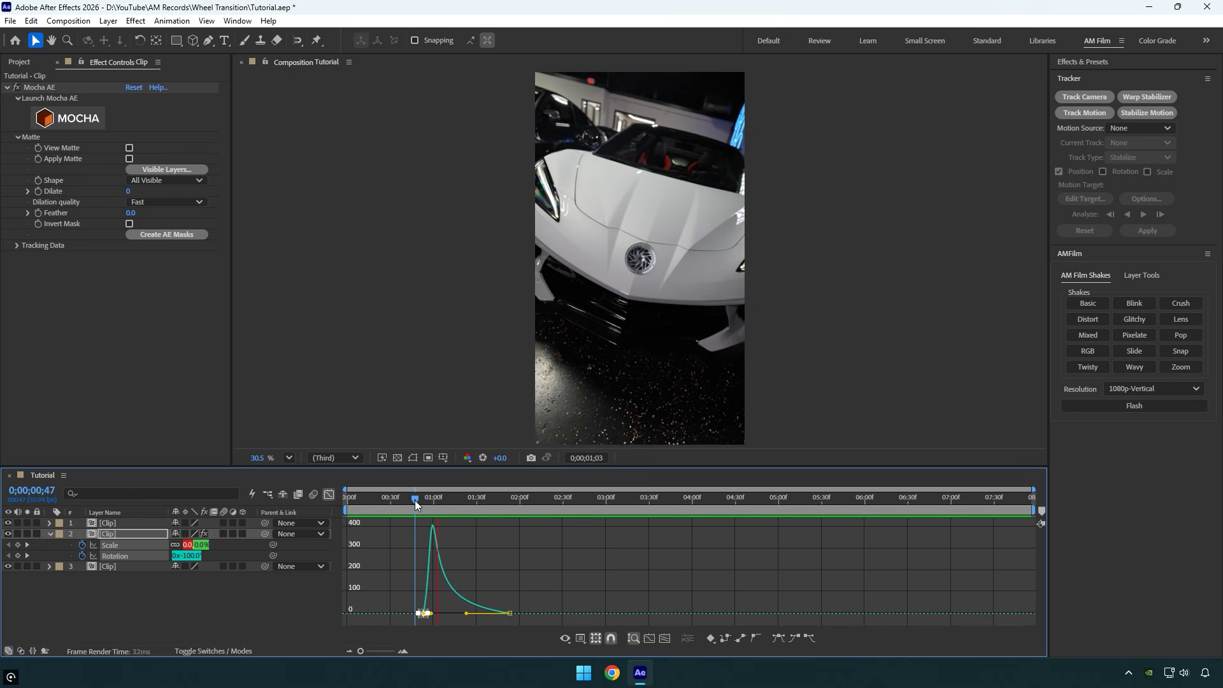
pyautogui.press('space')
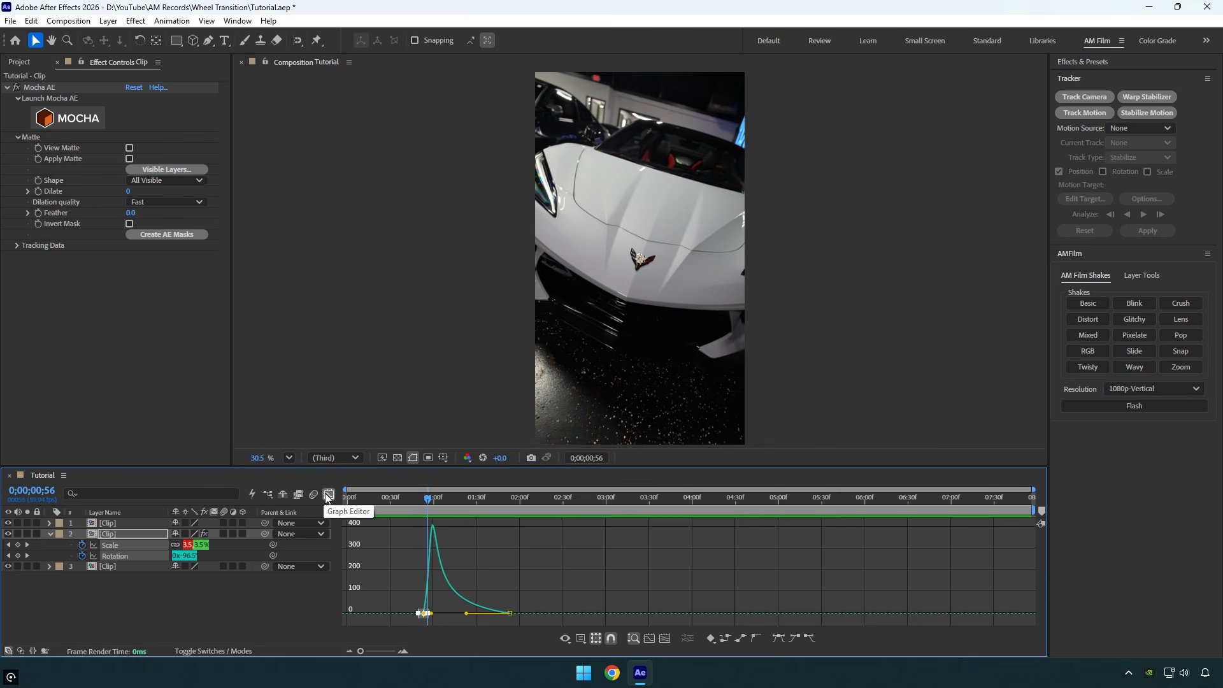
pyautogui.click(328, 496)
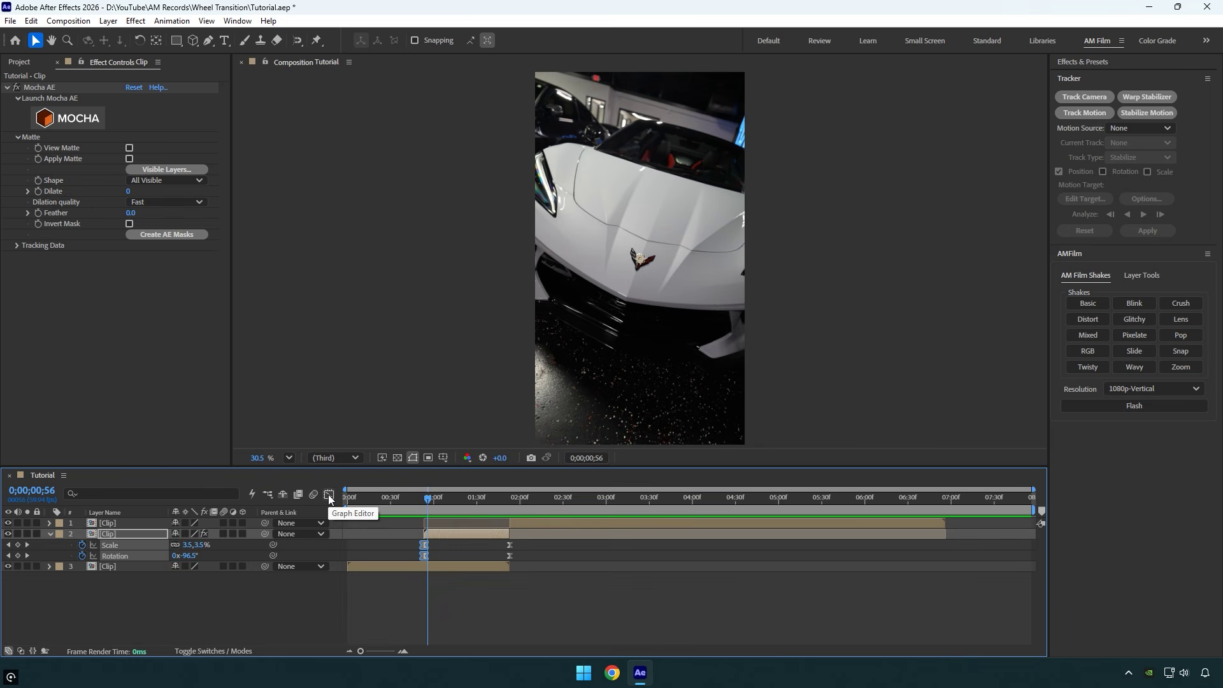
# Enable motion blur for the masked wheel layer, collapse its properties and duplicate the layer.
pyautogui.click(223, 534)
pyautogui.press('u')
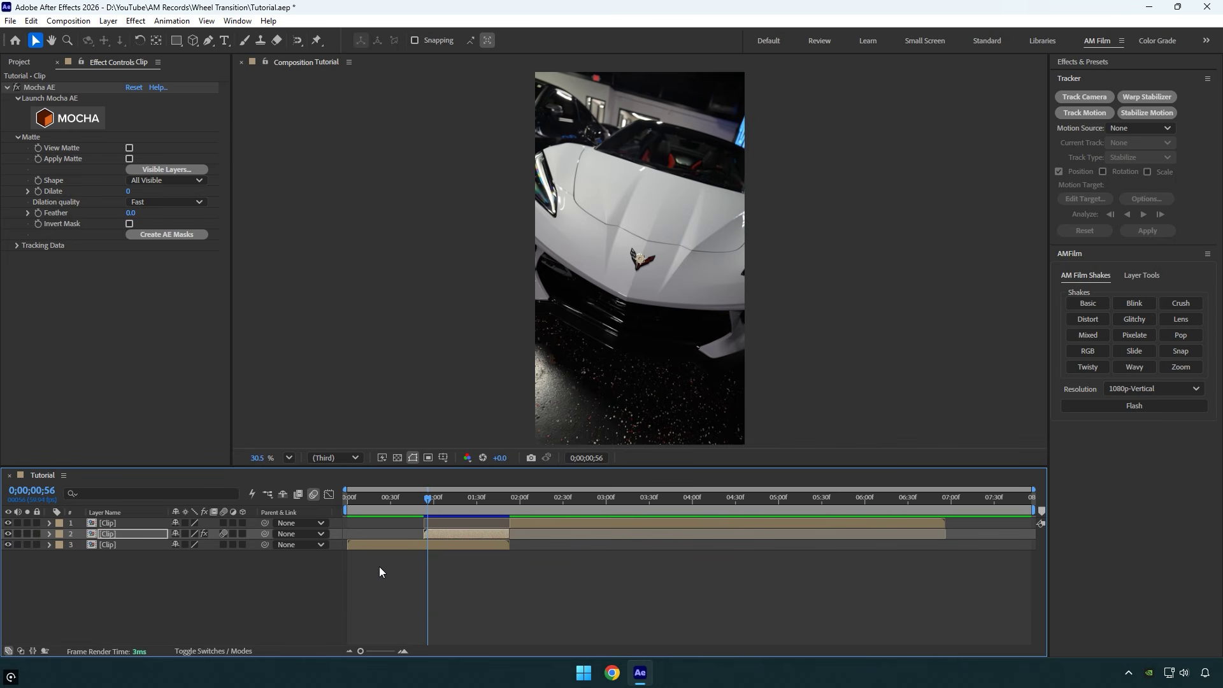
pyautogui.click(441, 538)
pyautogui.hotkey('ctrl', 'd')
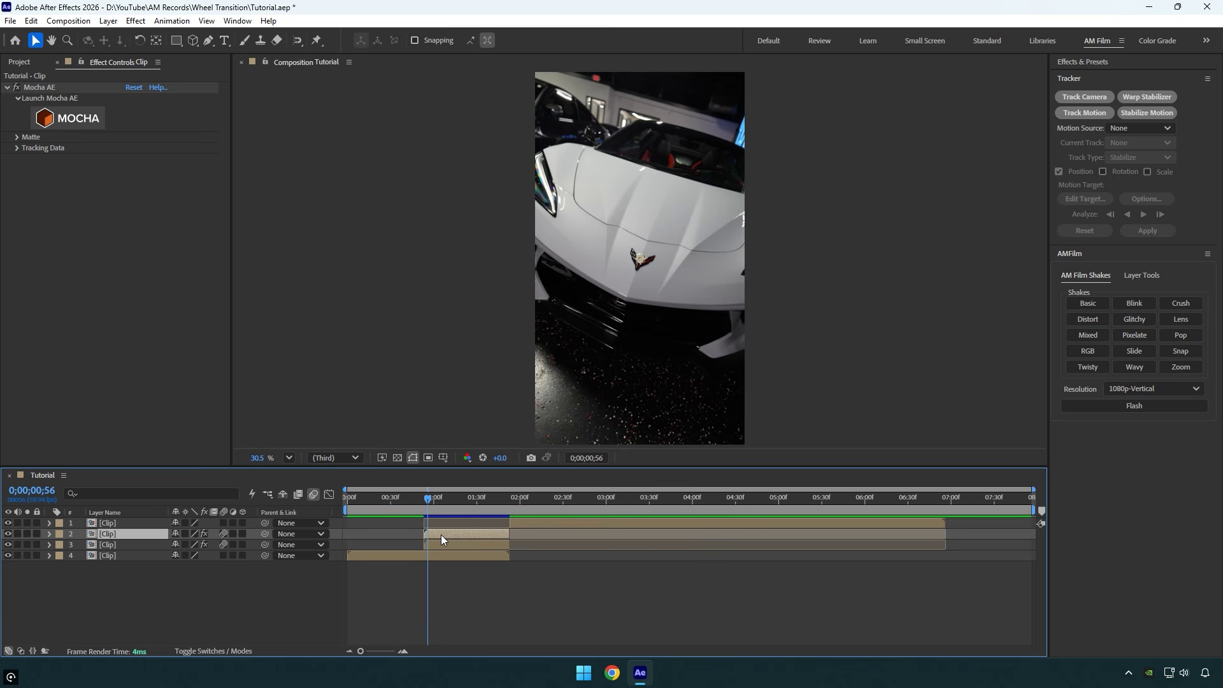
# Rename the lower masked clip layer Wheel and its duplicate above Car, and turn off motion blur for Car.
pyautogui.click(116, 545)
pyautogui.press('Return')
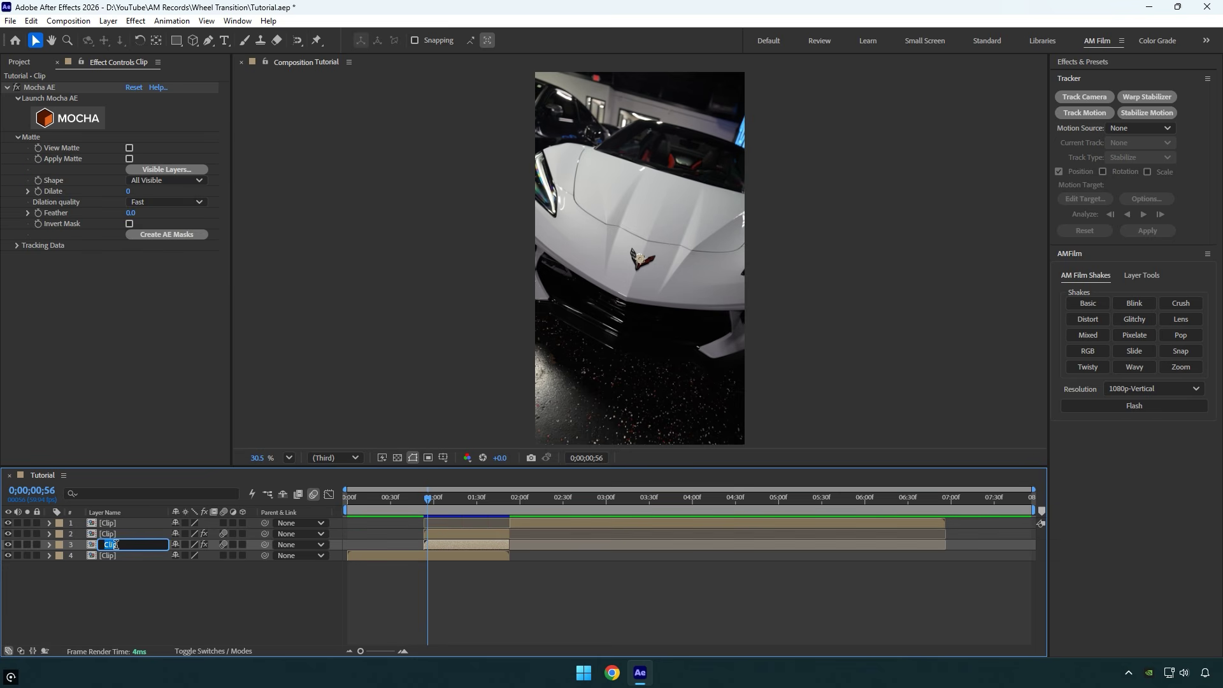
pyautogui.write('Wheel')
pyautogui.press('Return')
pyautogui.click(116, 533)
pyautogui.press('Return')
pyautogui.write('C')
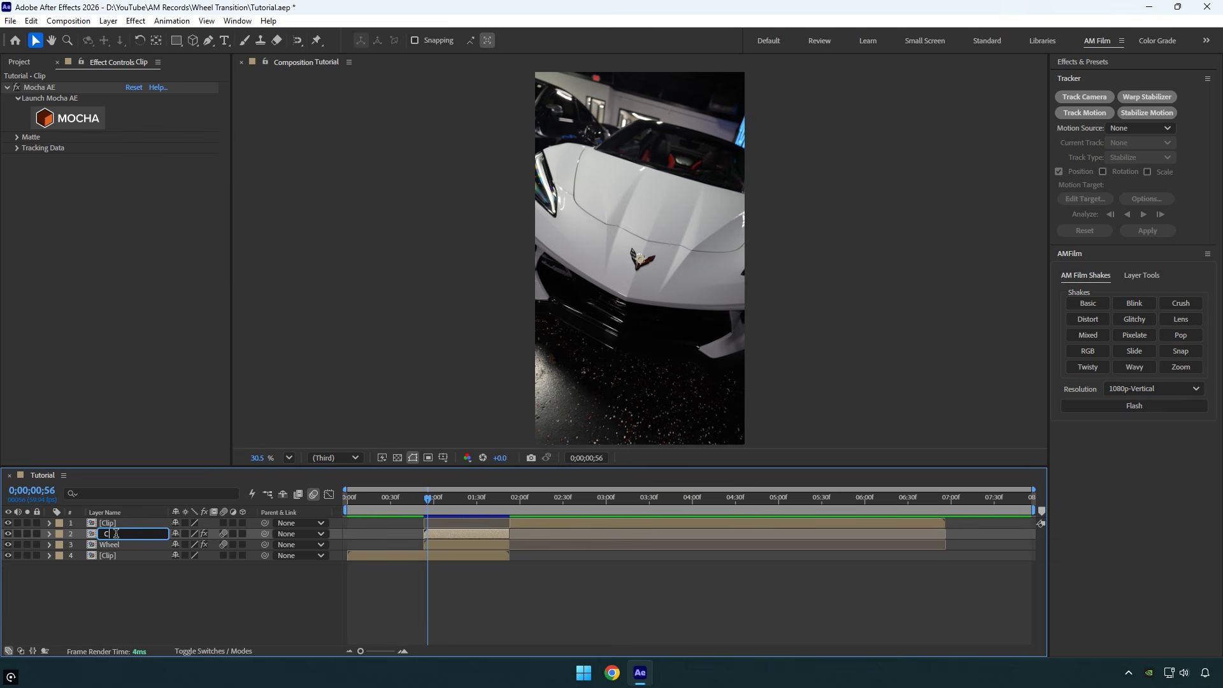
pyautogui.write('ar')
pyautogui.press('Return')
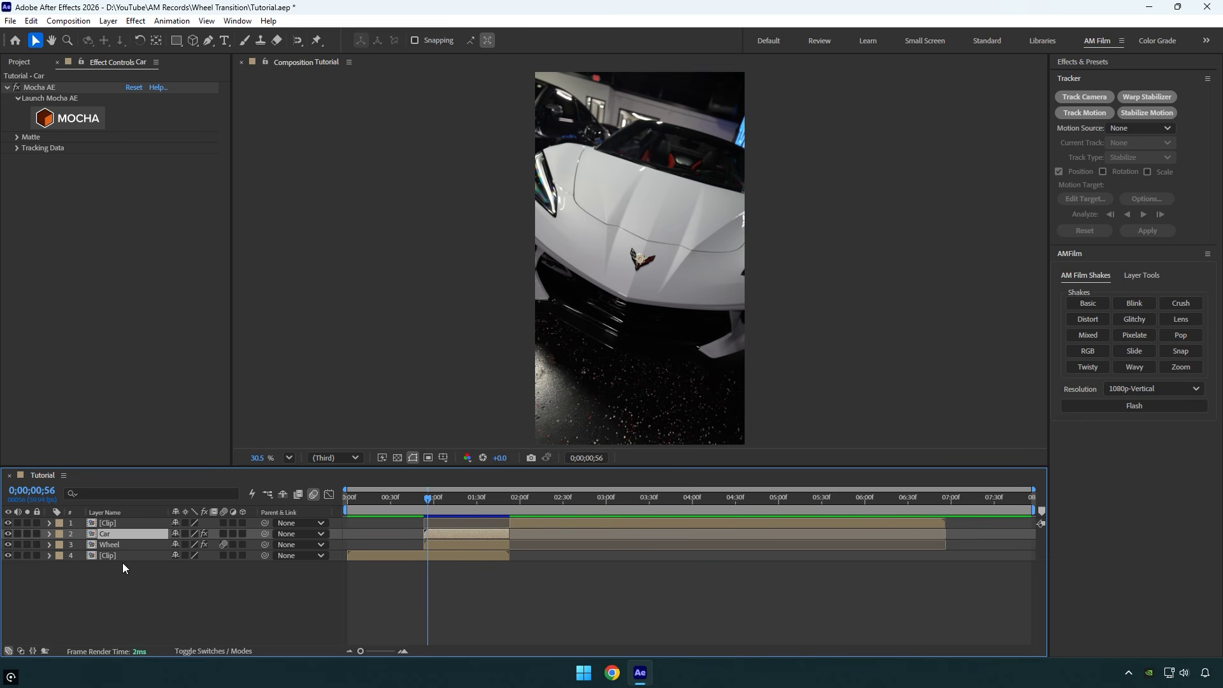
# Remove all Scale and Rotation keyframes from the Car layer and reset both properties to their defaults.
pyautogui.press('s')
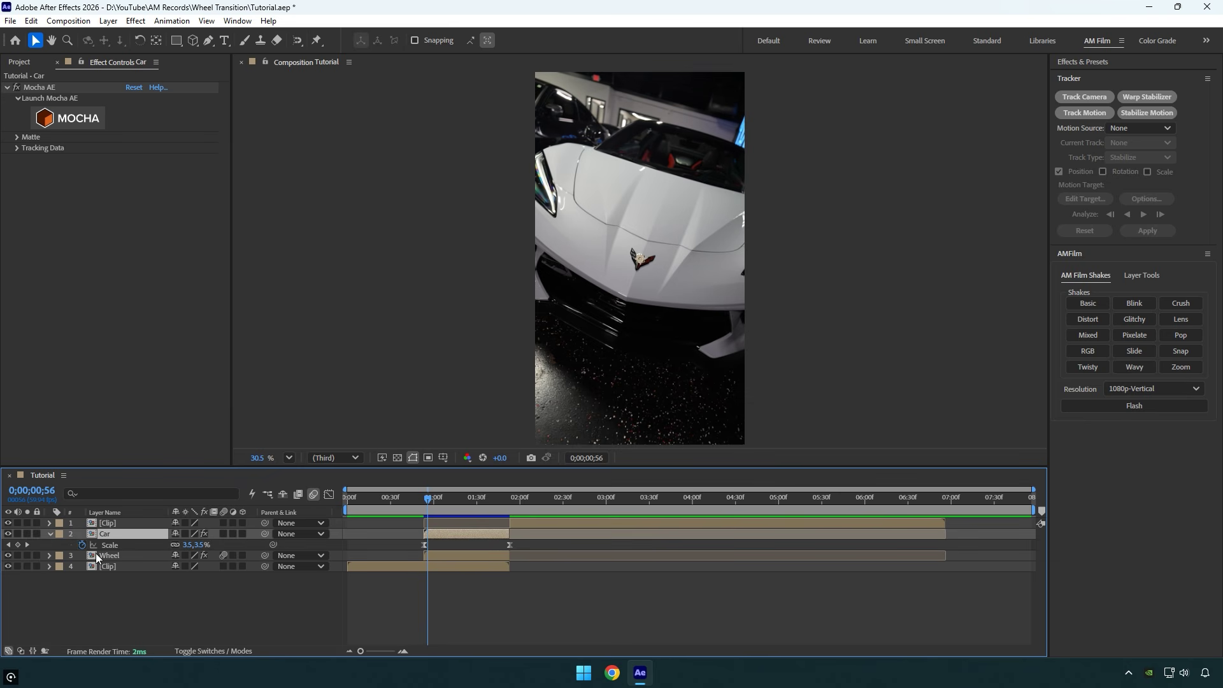
pyautogui.click(83, 545)
pyautogui.rightClick(100, 547)
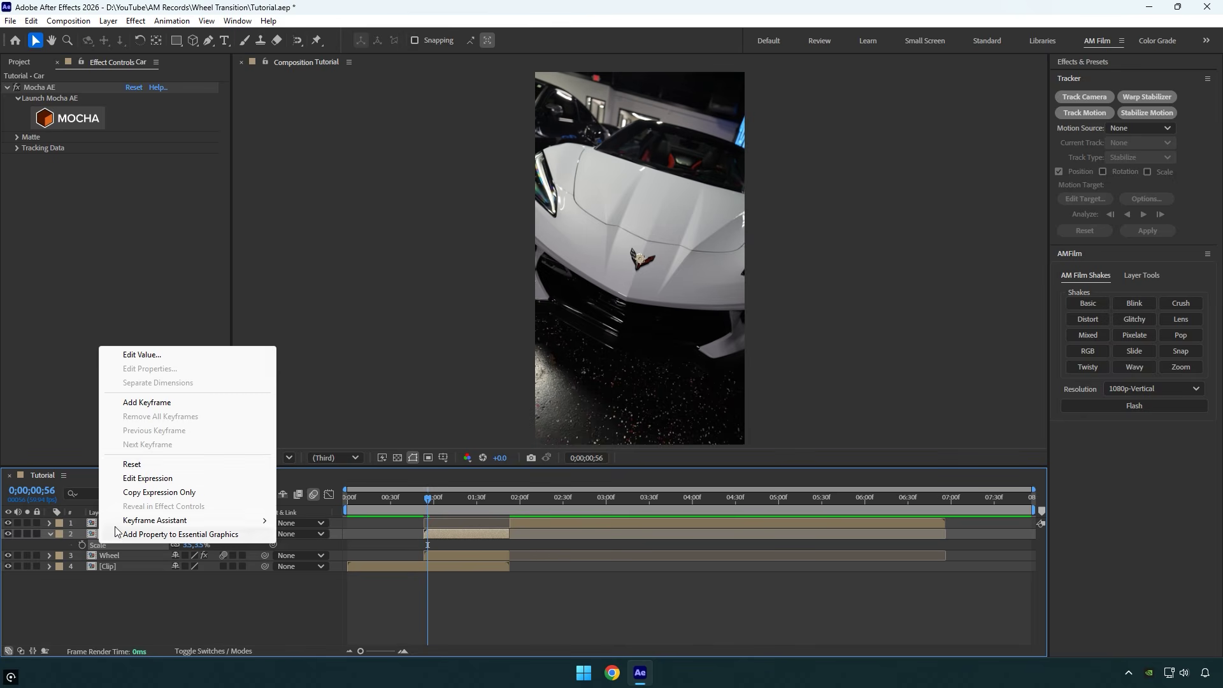
pyautogui.click(132, 471)
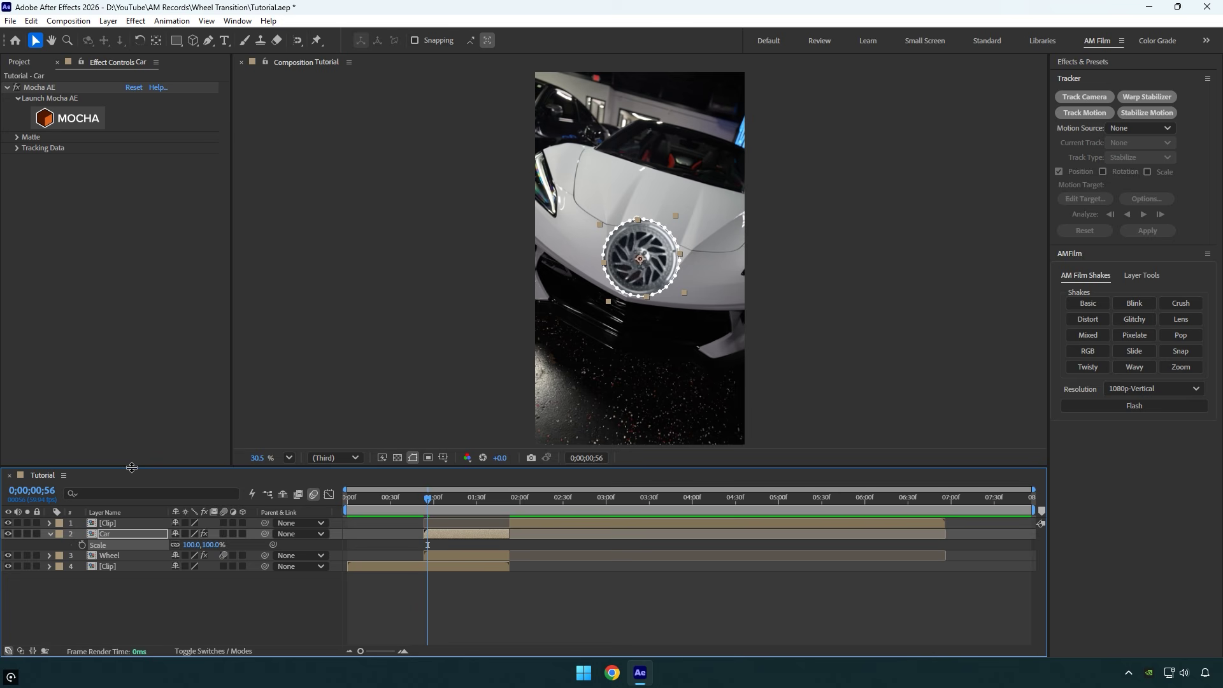
pyautogui.press('r')
pyautogui.click(82, 546)
pyautogui.rightClick(111, 545)
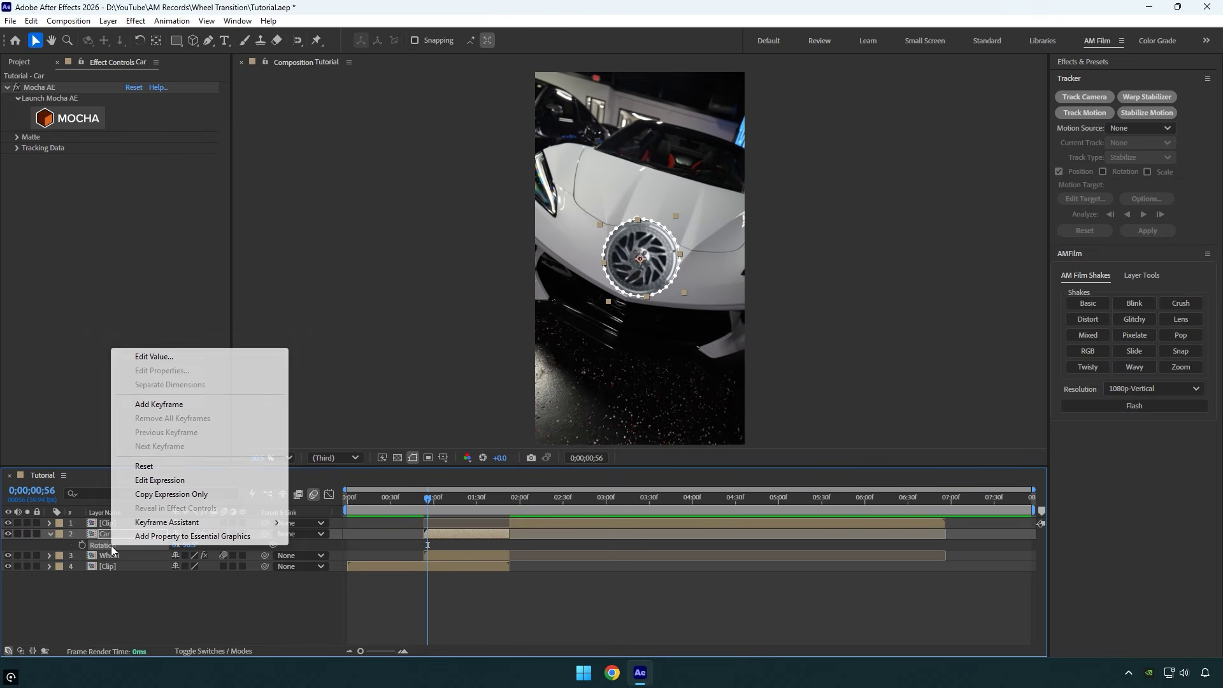
pyautogui.click(141, 466)
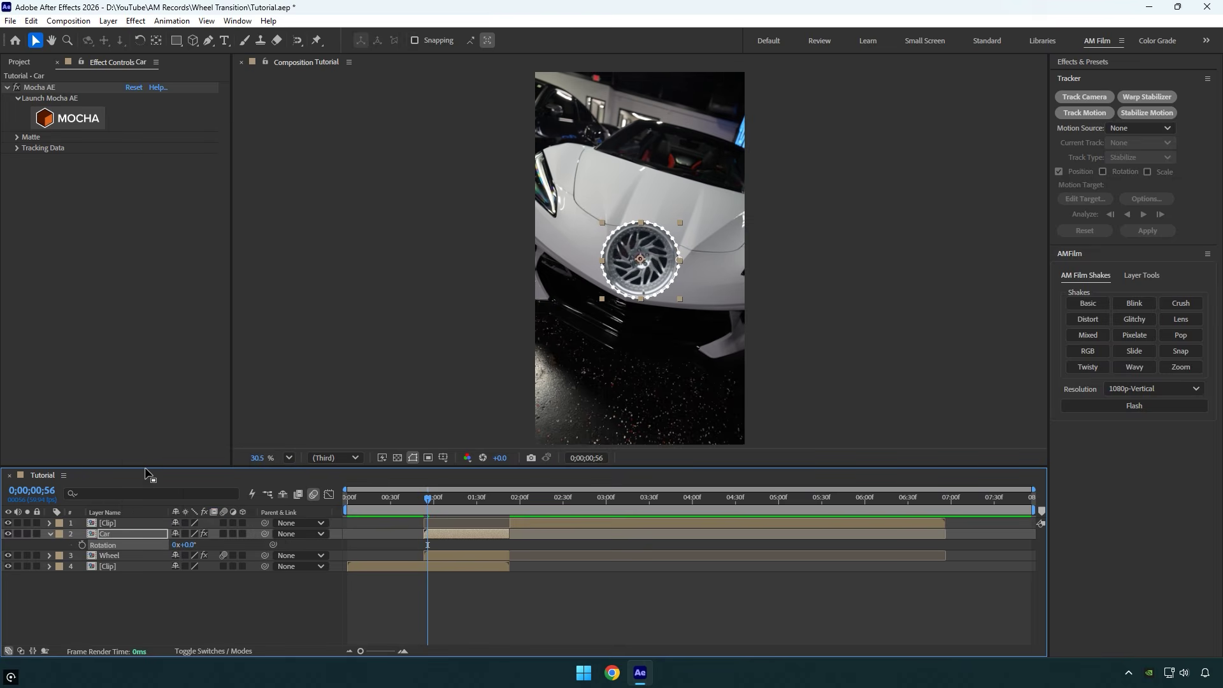
# Invert the Car layer's mask so it shows the car around the wheel, and collapse the layer's properties.
pyautogui.press('m')
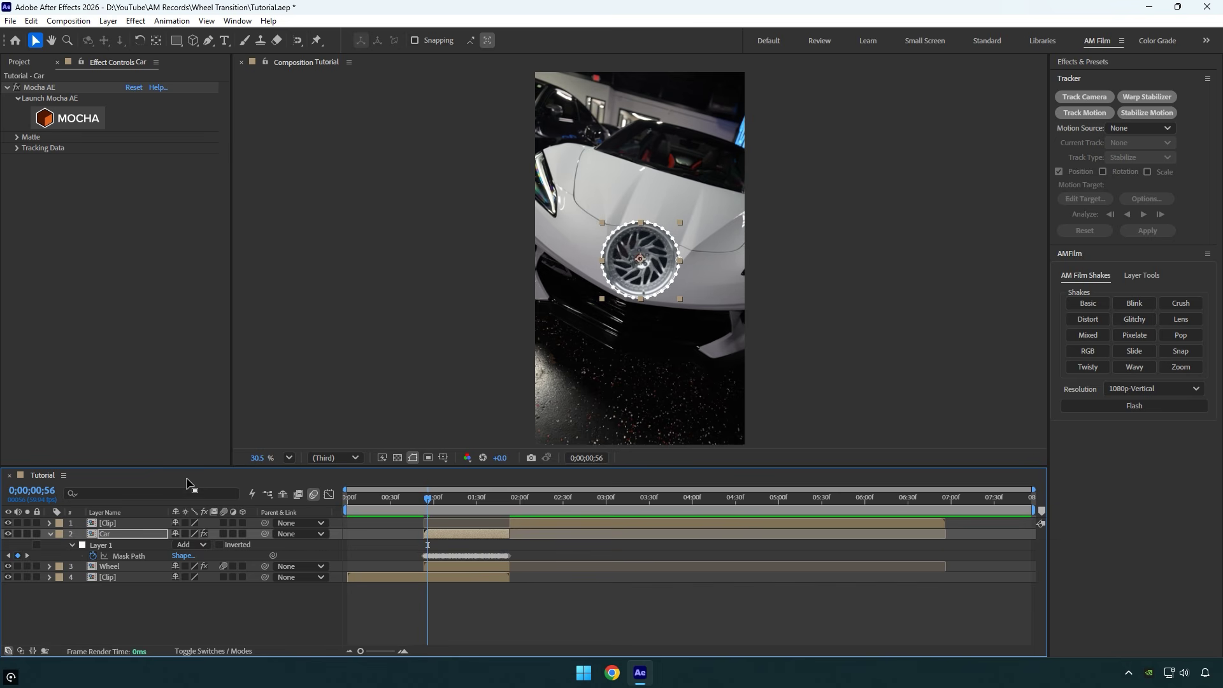
pyautogui.click(219, 545)
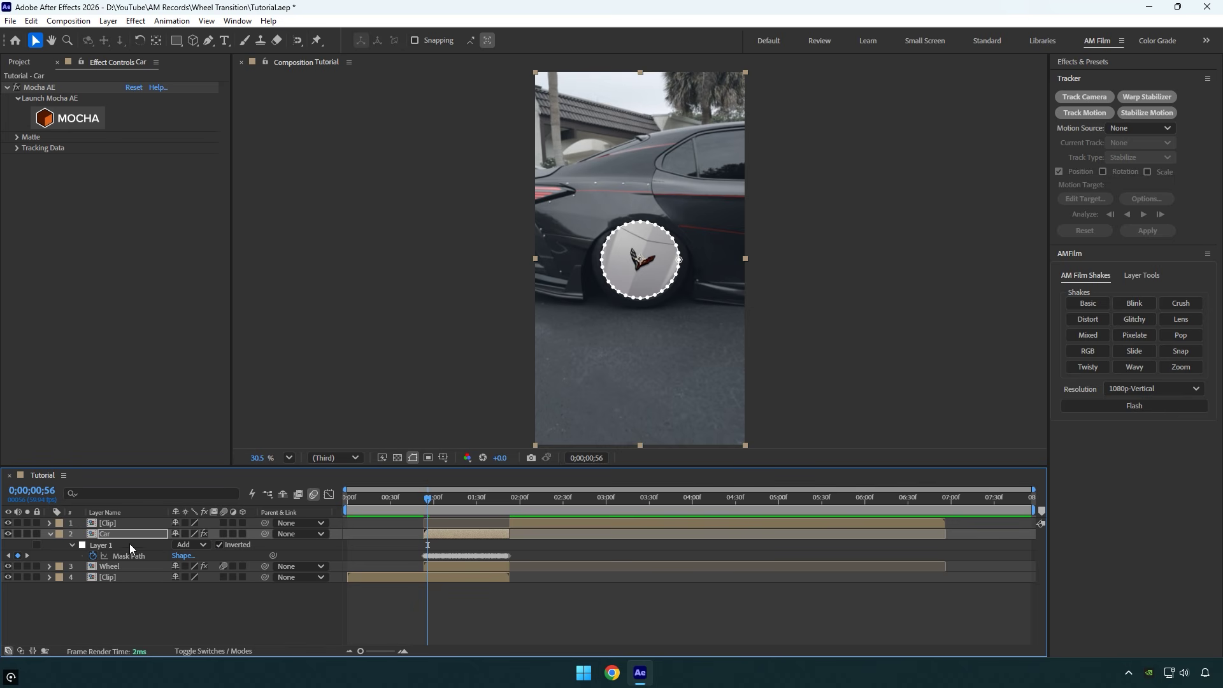
pyautogui.click(51, 534)
# At 0;00;01;53, apply Gradient Wipe to the Car layer, keyframe Transition Completion at 0% and set Transition Softness to 50%.
pyautogui.moveTo(440, 506); pyautogui.dragTo(509, 498)
pyautogui.hotkey('ctrl', 'space')
pyautogui.write('wipe')
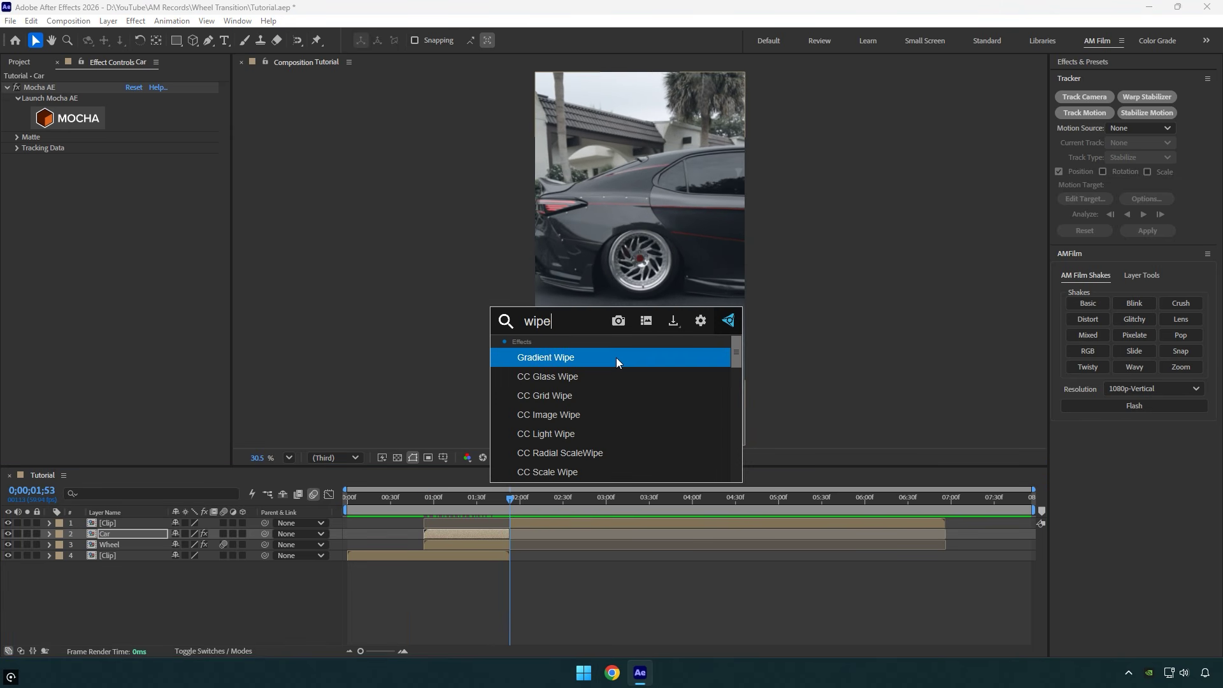
pyautogui.click(617, 357)
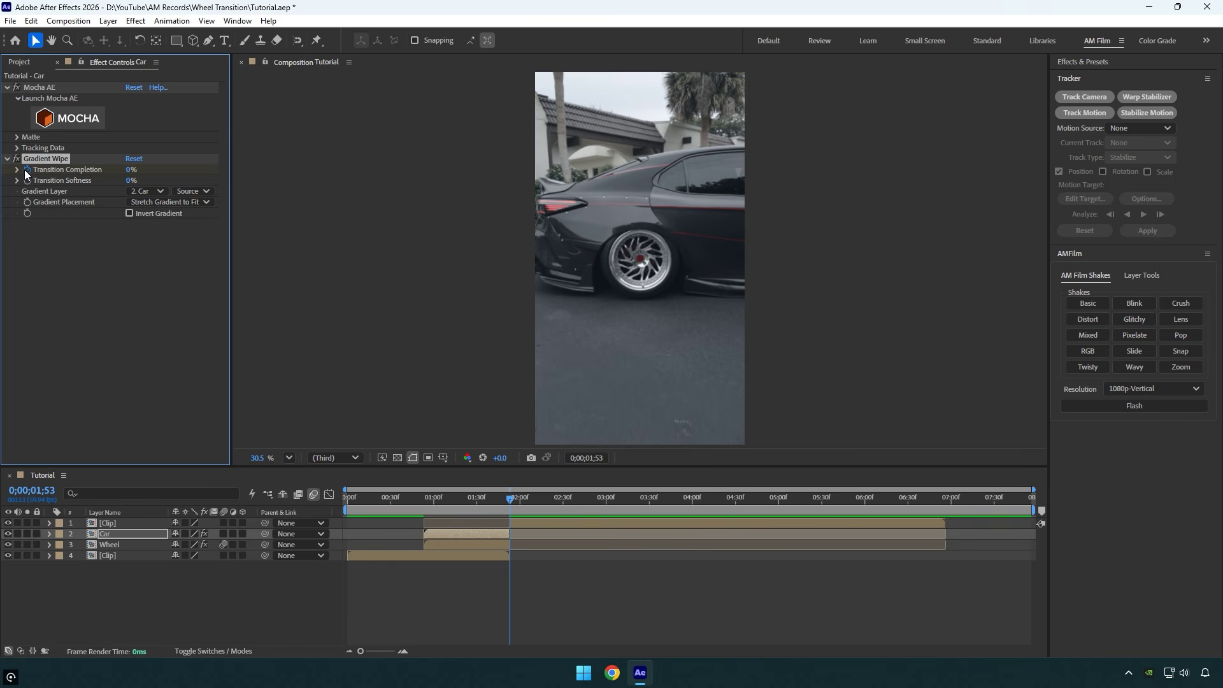
pyautogui.click(127, 180)
pyautogui.write('50')
pyautogui.press('Return')
# At 0;00;01;31, set the Gradient Wipe's Transition Completion to 100% and trim the Car layer's start to that time.
pyautogui.click(497, 499)
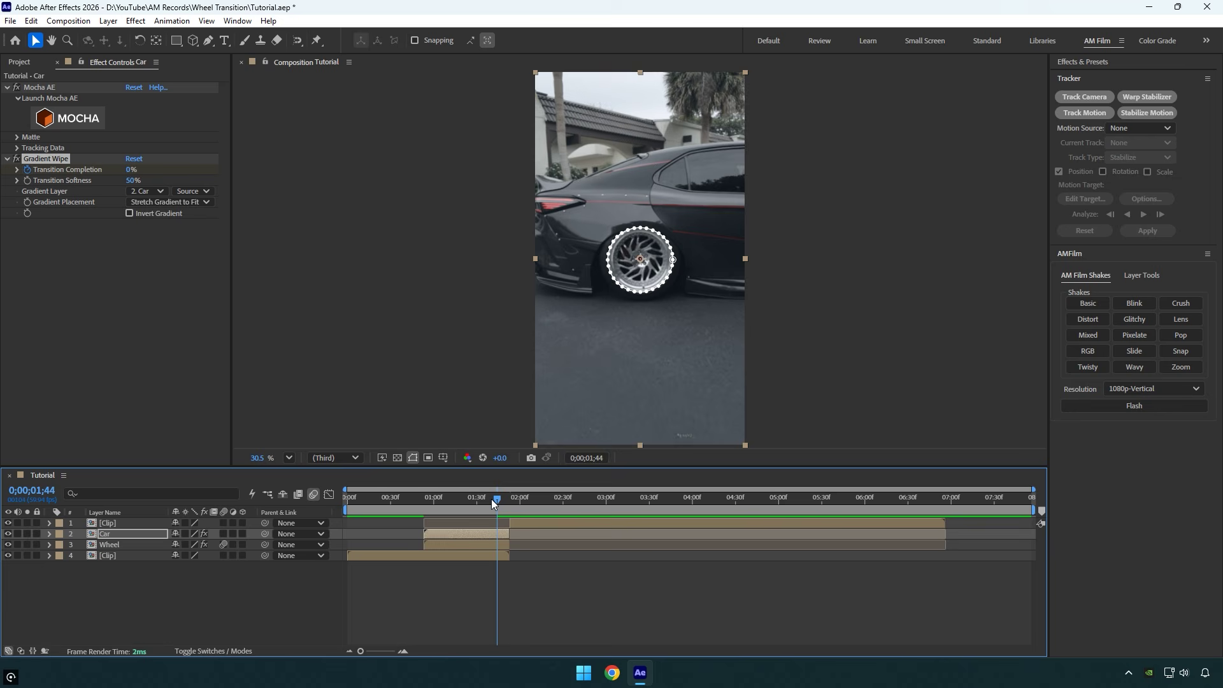
pyautogui.moveTo(491, 499); pyautogui.dragTo(477, 497)
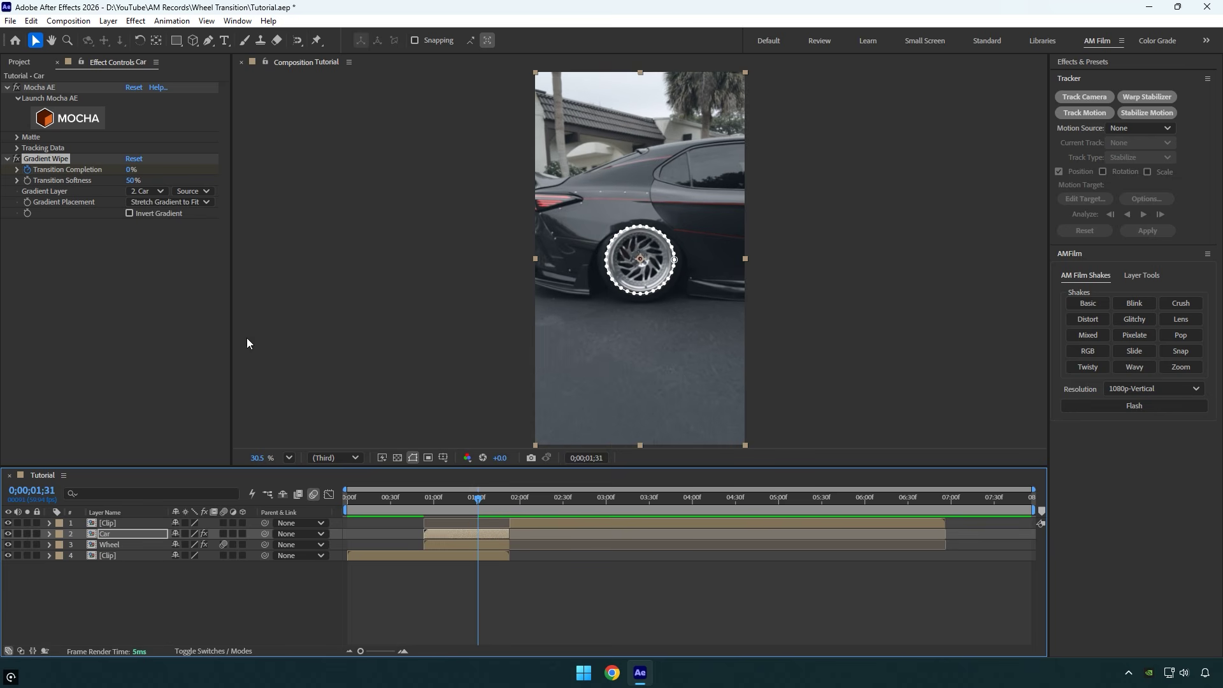
pyautogui.click(130, 170)
pyautogui.write('100')
pyautogui.press('Return')
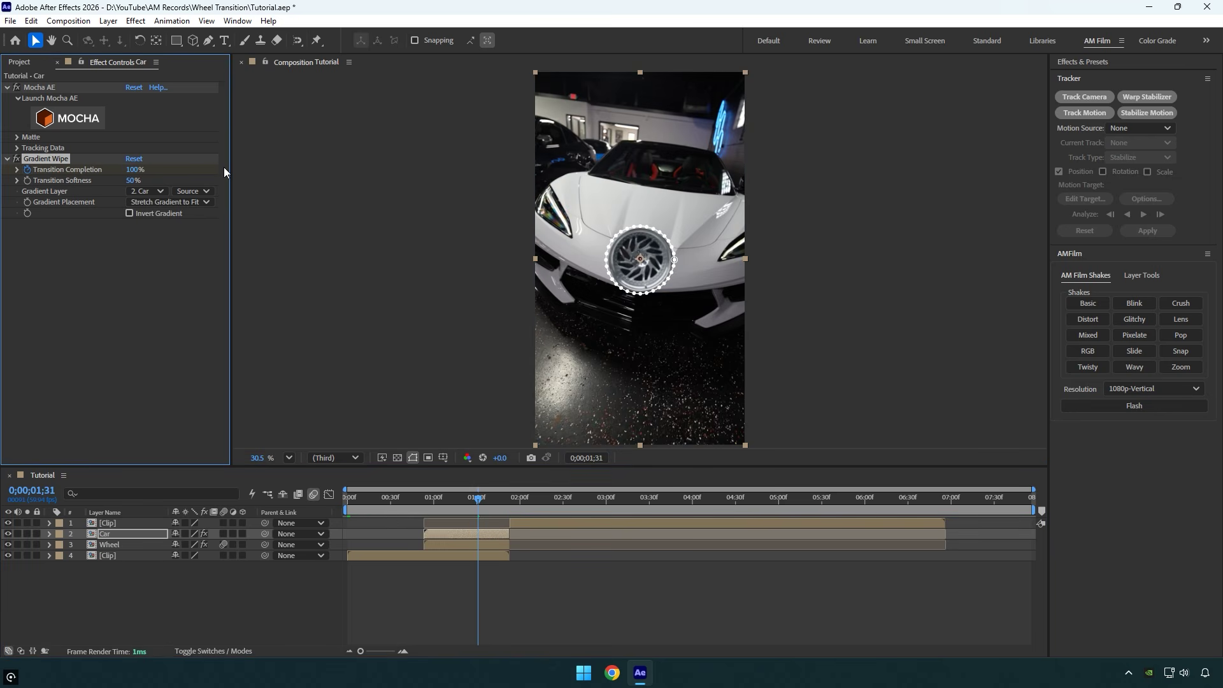
pyautogui.hotkey('alt', '[')
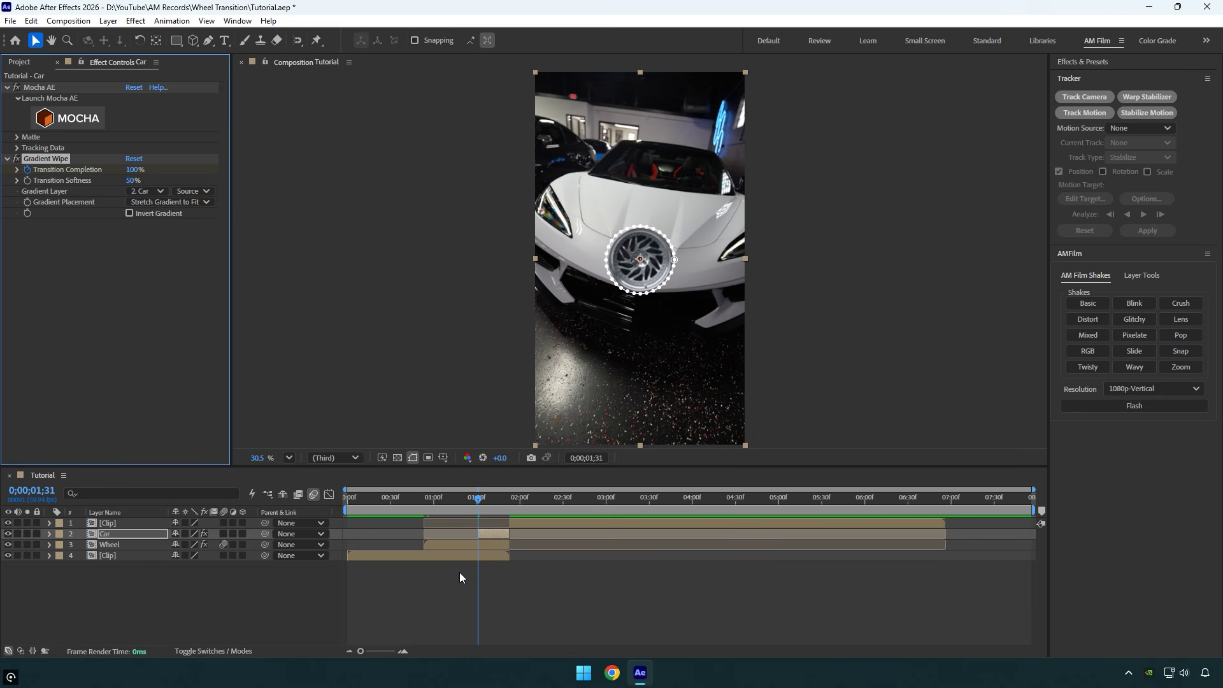
# Check the wipe across the transition, and apply VR Chromatic Aberrations to the Car layer with the time at 0;00;01;53.
pyautogui.click(419, 504)
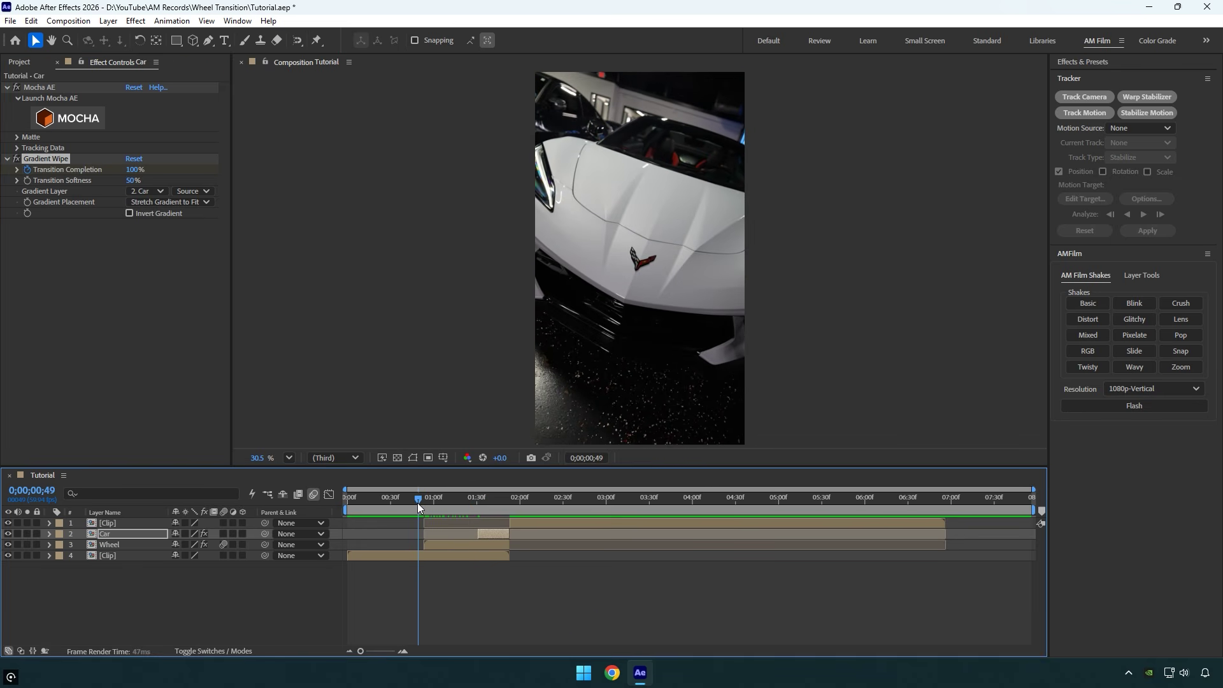
pyautogui.moveTo(418, 503); pyautogui.dragTo(509, 506)
pyautogui.click(460, 503)
pyautogui.hotkey('ctrl', 'space')
pyautogui.write('chroma')
pyautogui.press('Return')
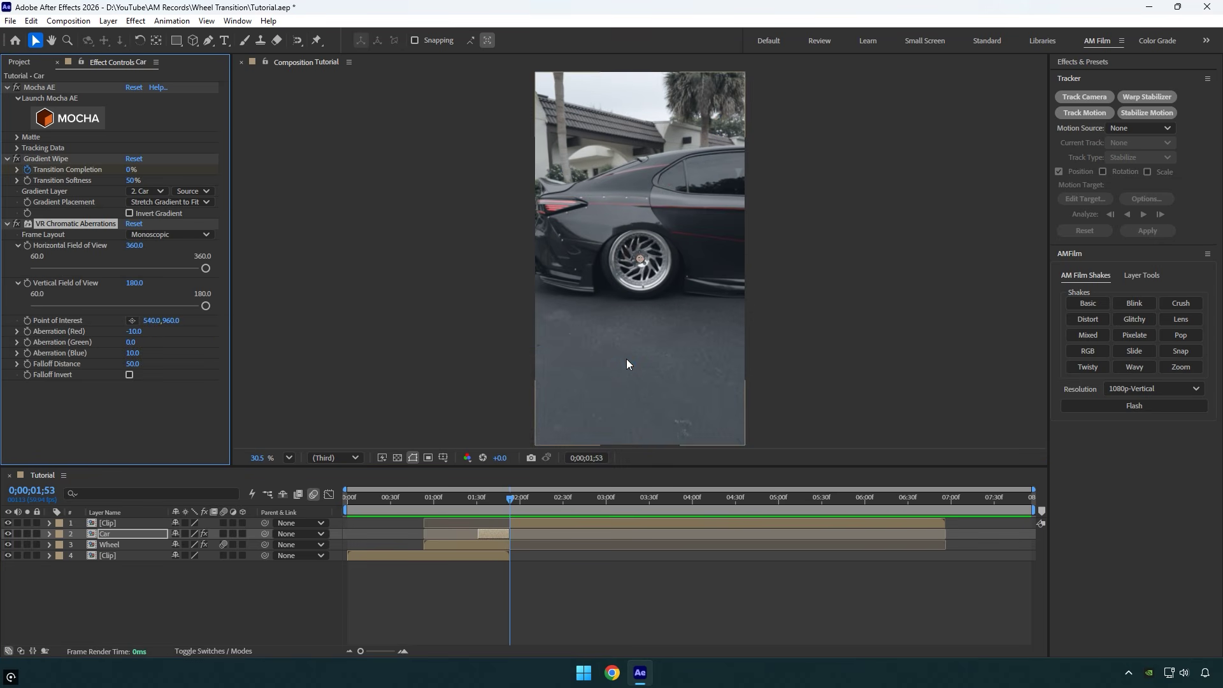
# Keyframe Aberration (Red) and (Blue) at 0 at 0;00;01;53, and at -5.0 and 5.0 at 0;00;01;31, and check the result.
pyautogui.click(132, 331)
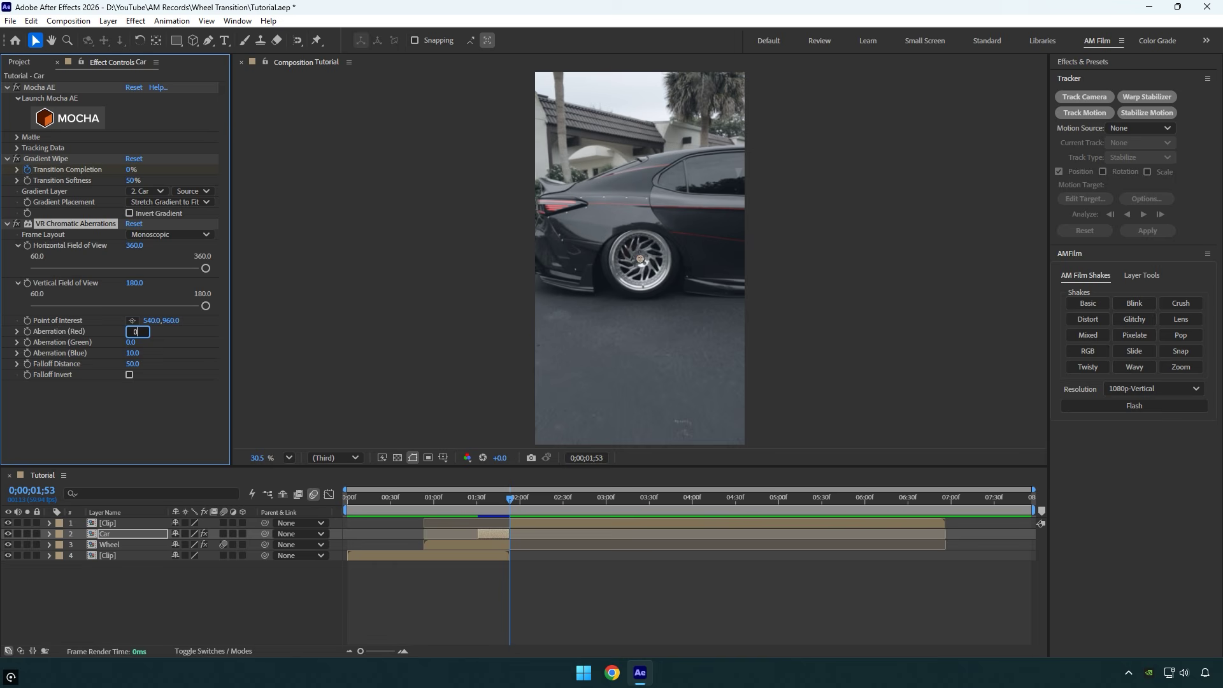
pyautogui.write('0')
pyautogui.press('Return')
pyautogui.click(132, 353)
pyautogui.write('0')
pyautogui.press('Return')
pyautogui.press('j')
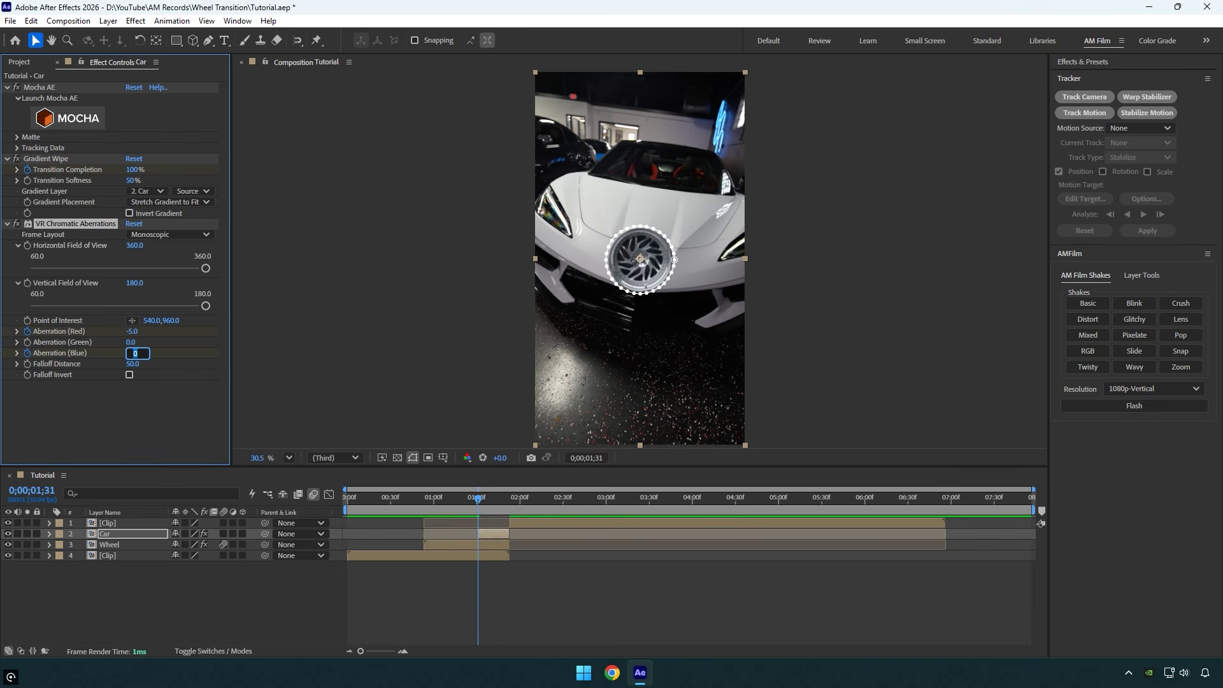
pyautogui.moveTo(482, 504); pyautogui.dragTo(497, 503)
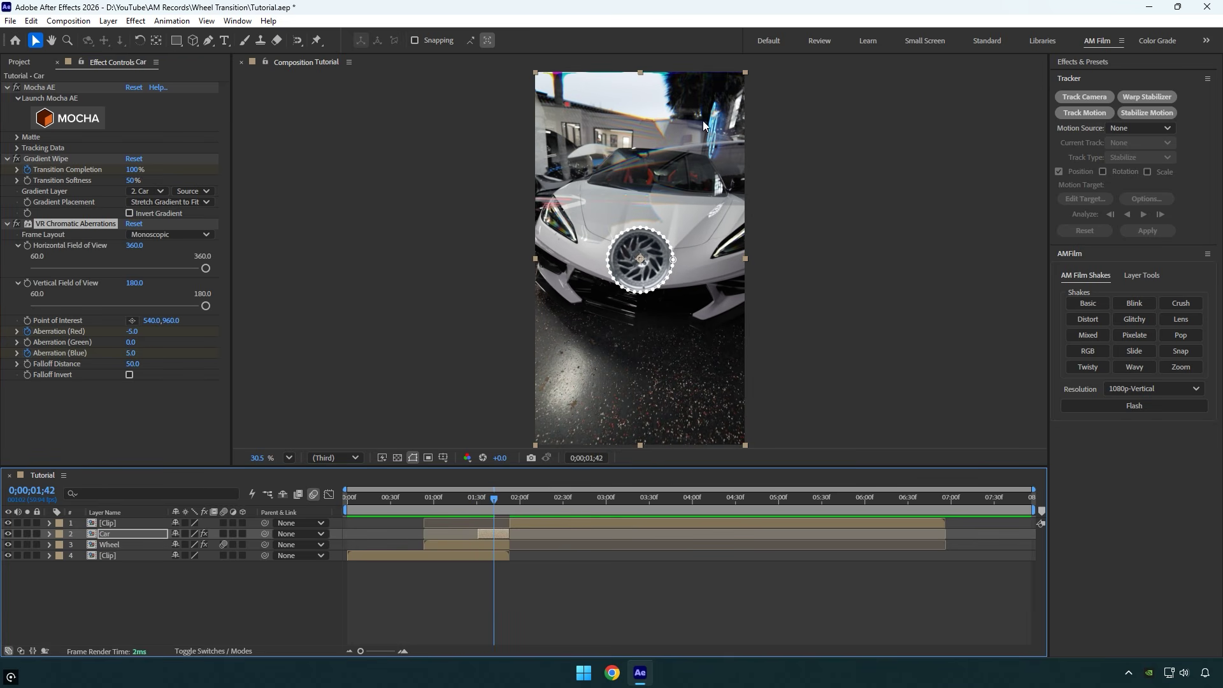
# Shorten the work area to end just past three seconds, and preview the transition from the start and from about 0;00;00;46.
pyautogui.moveTo(496, 503); pyautogui.dragTo(340, 509)
pyautogui.press('n')
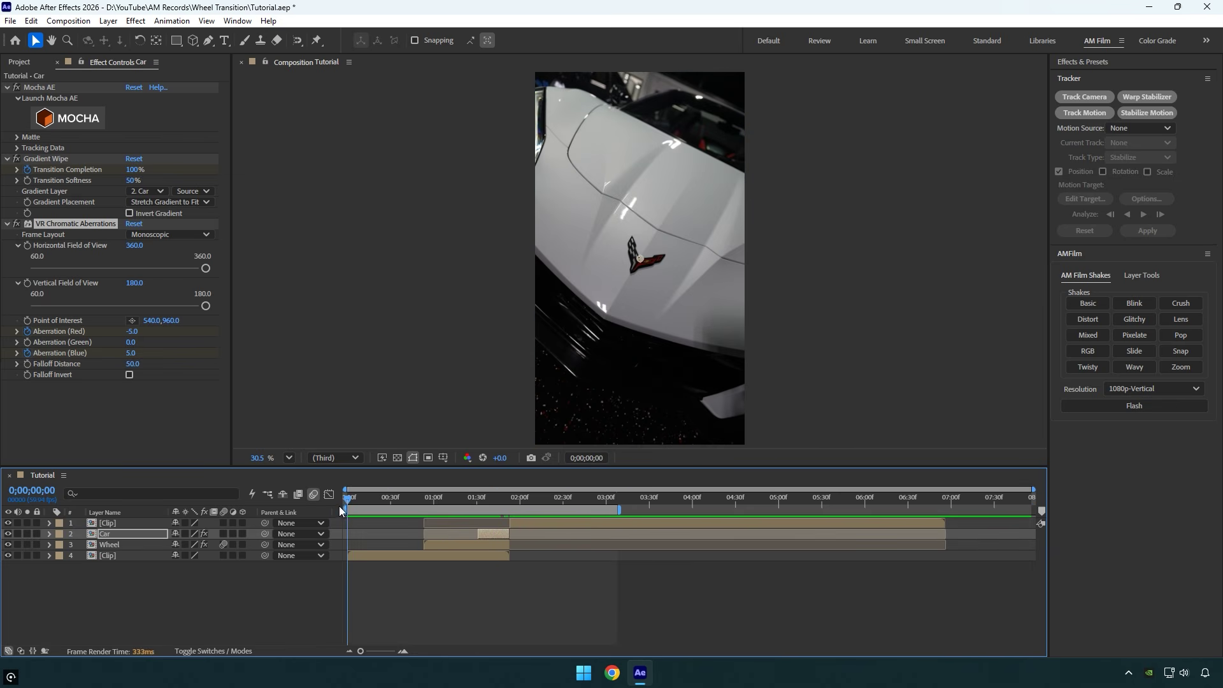
pyautogui.press('space')
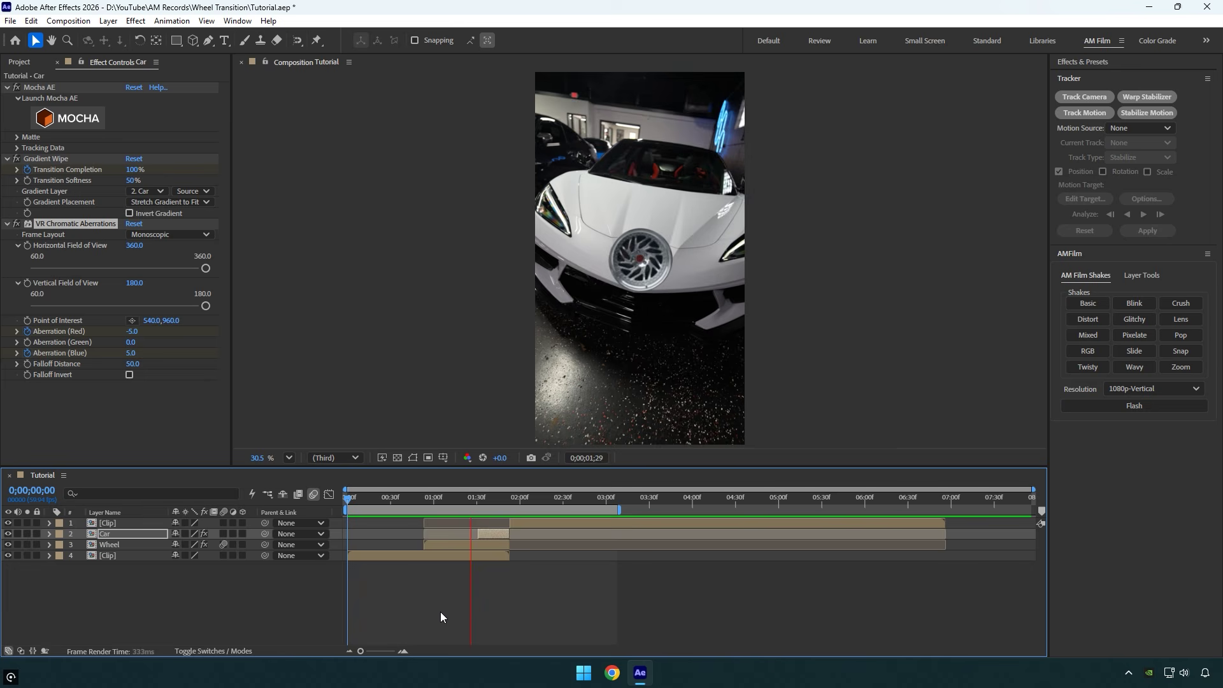
pyautogui.click(414, 499)
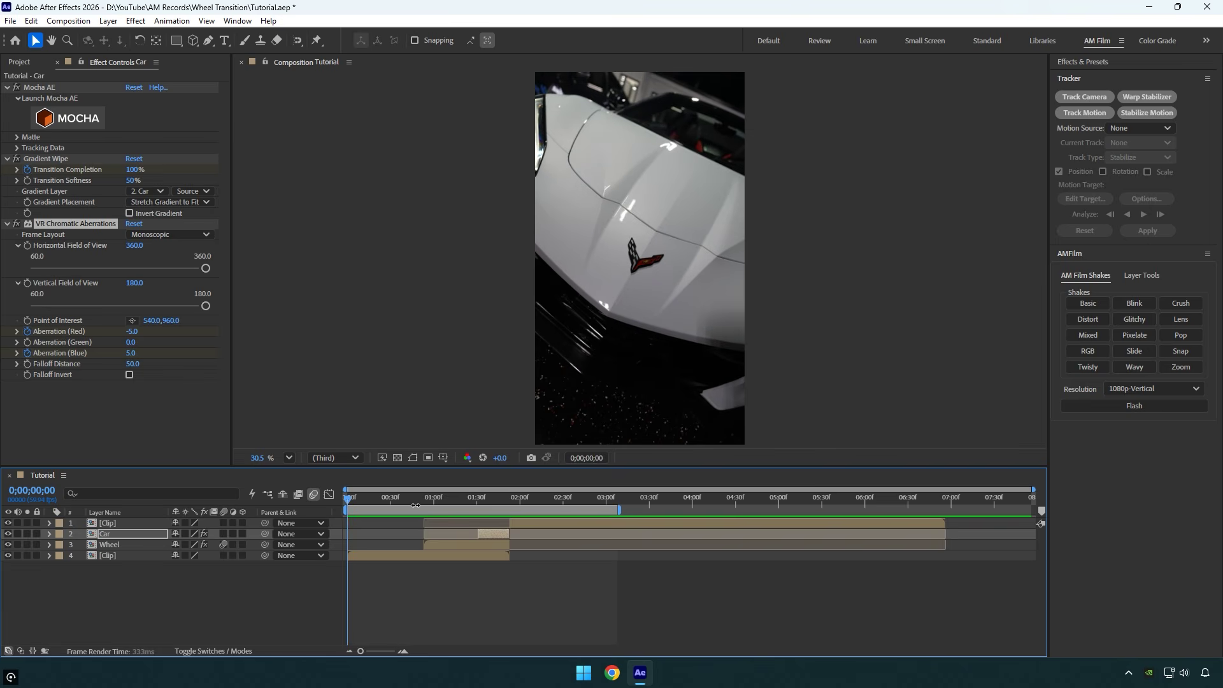
pyautogui.press('space')
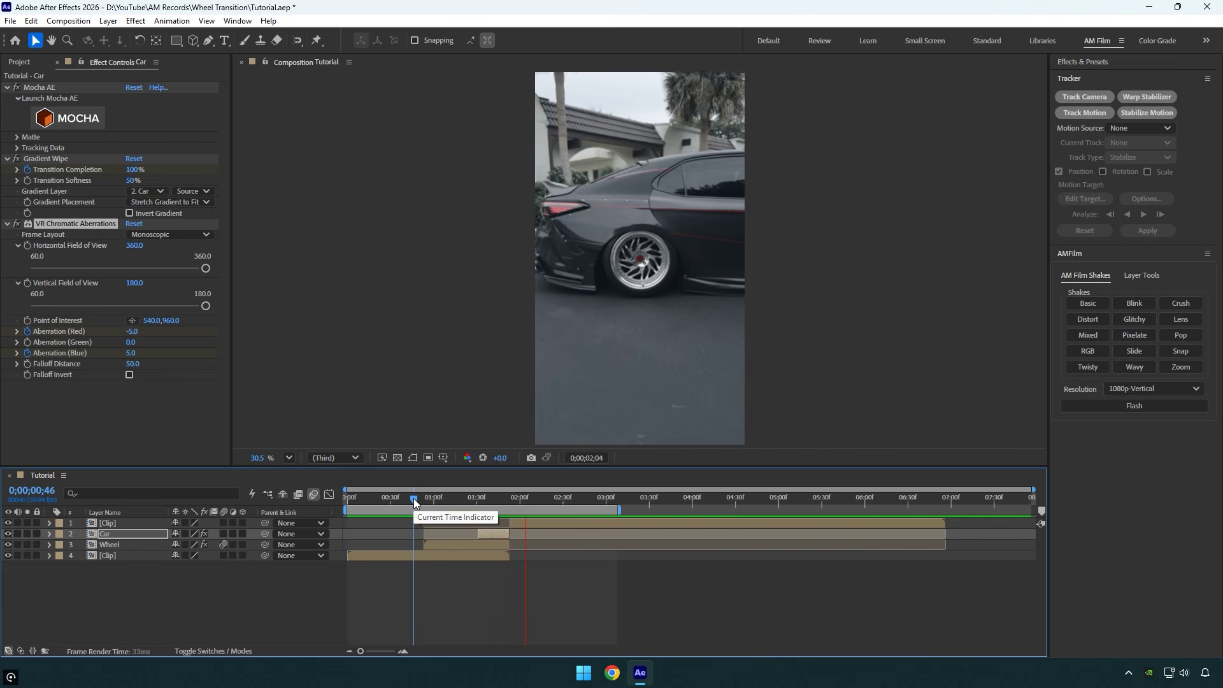
# Add an AM Film Snap shake where the second clip takes over at 0;00;01;52, extend it to about 0;00;02;46, and preview.
pyautogui.click(509, 499)
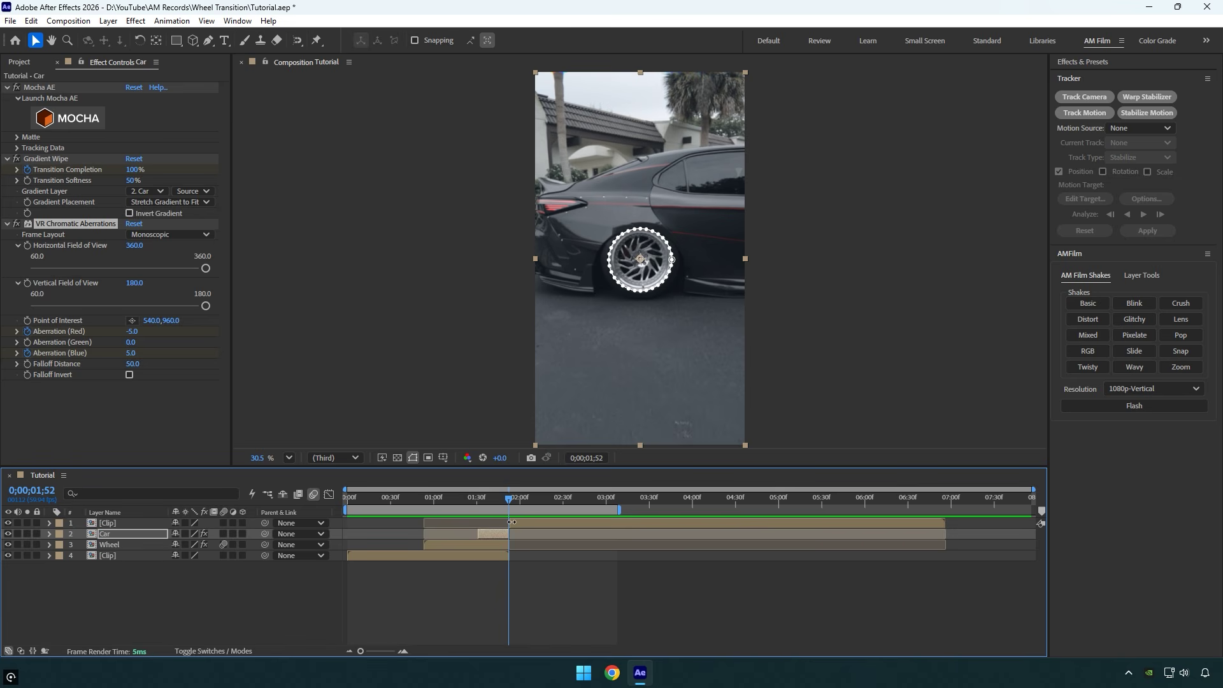
pyautogui.click(512, 523)
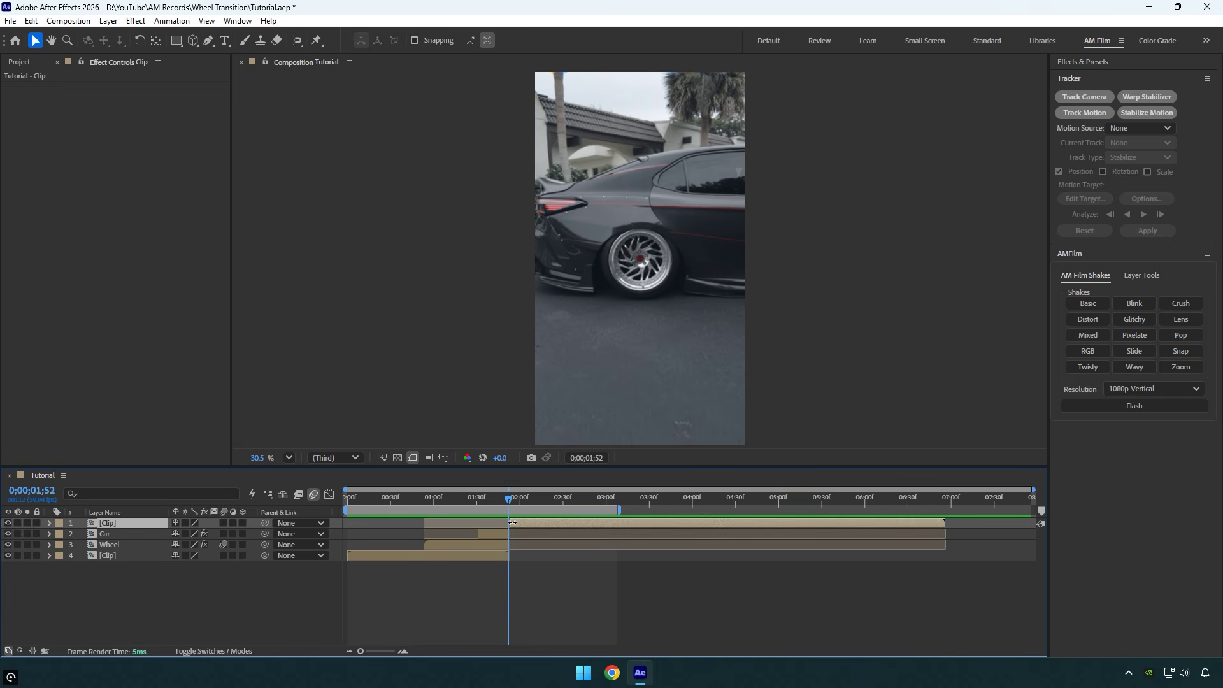
pyautogui.click(1185, 353)
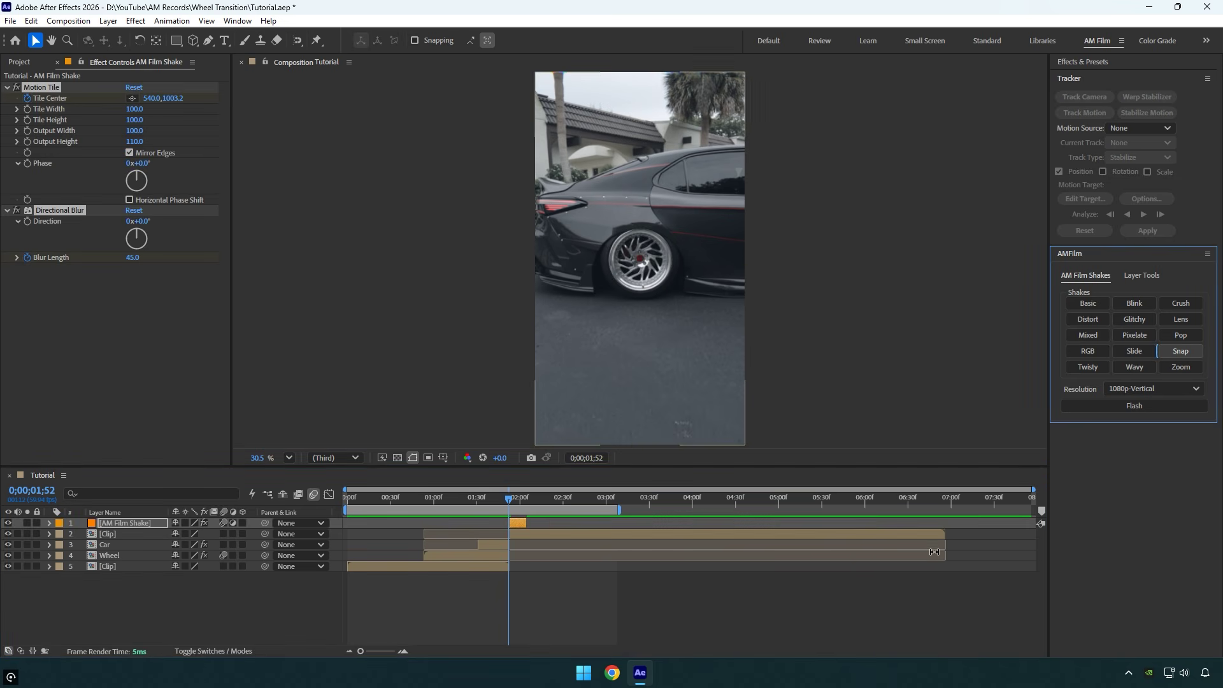
pyautogui.moveTo(533, 526); pyautogui.dragTo(535, 522)
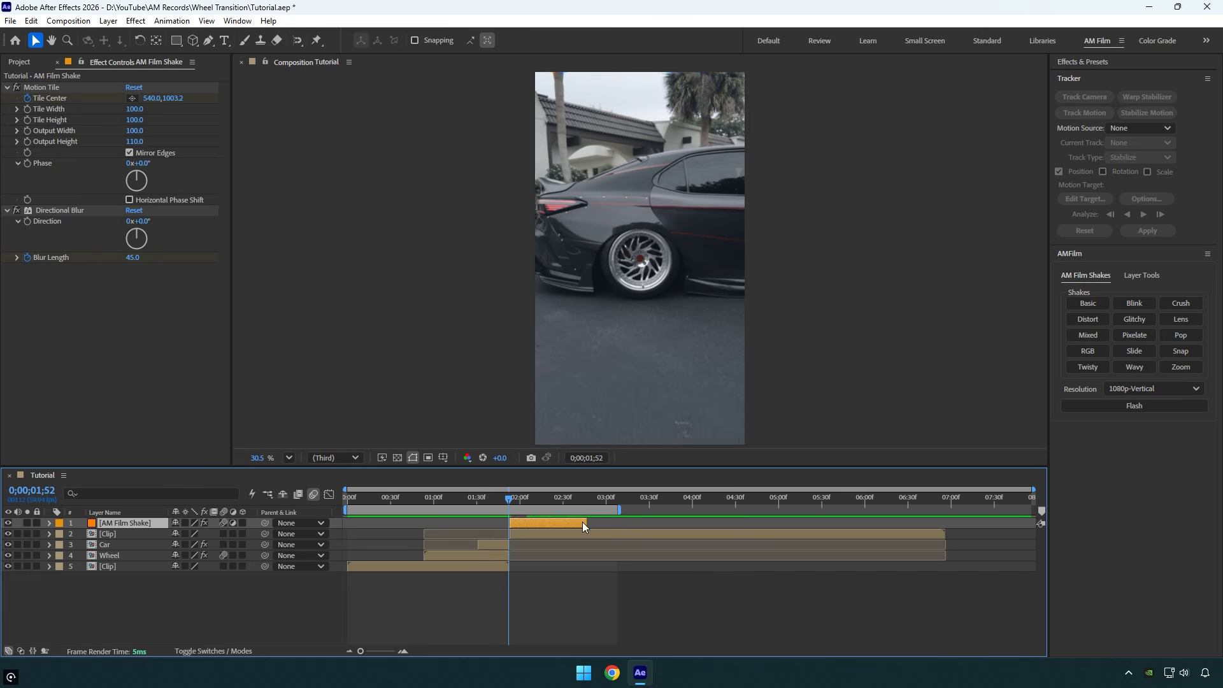
pyautogui.moveTo(510, 498); pyautogui.dragTo(459, 500)
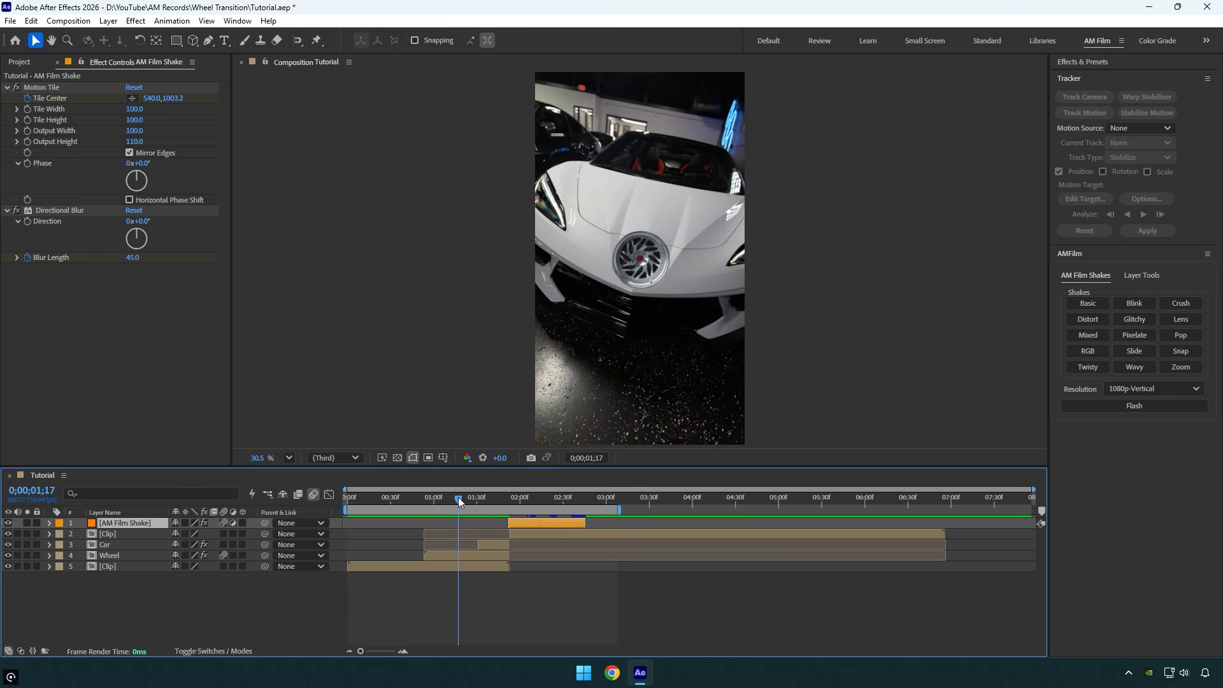
pyautogui.press('space')
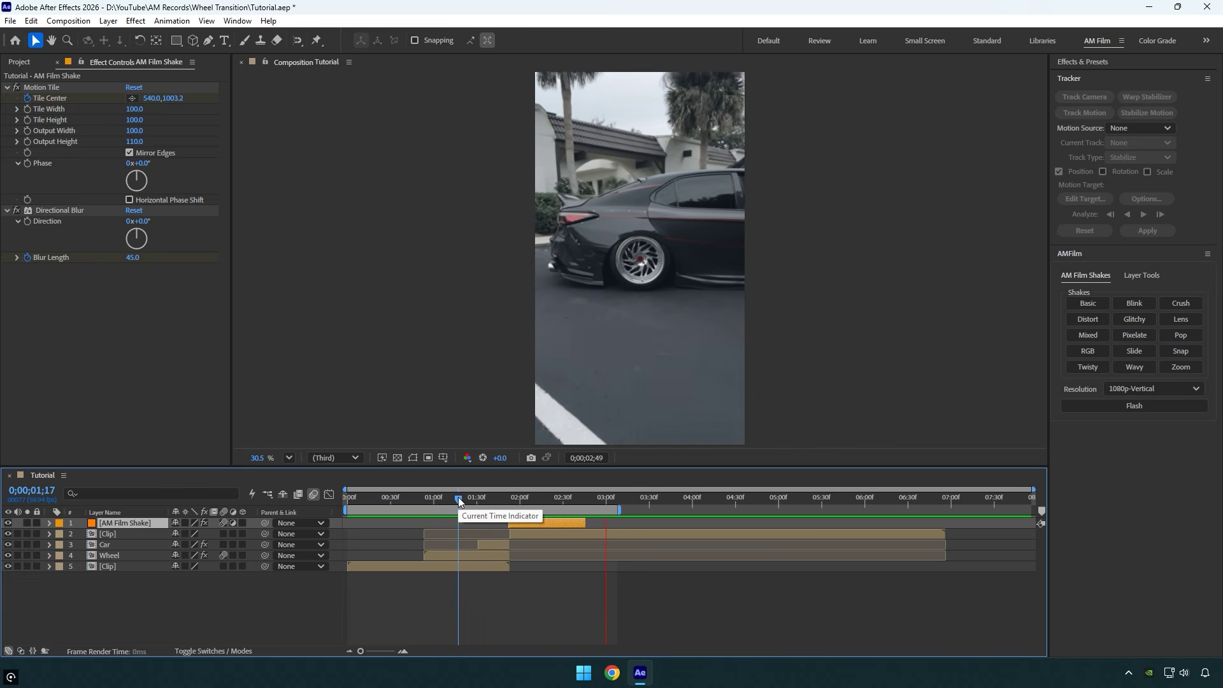